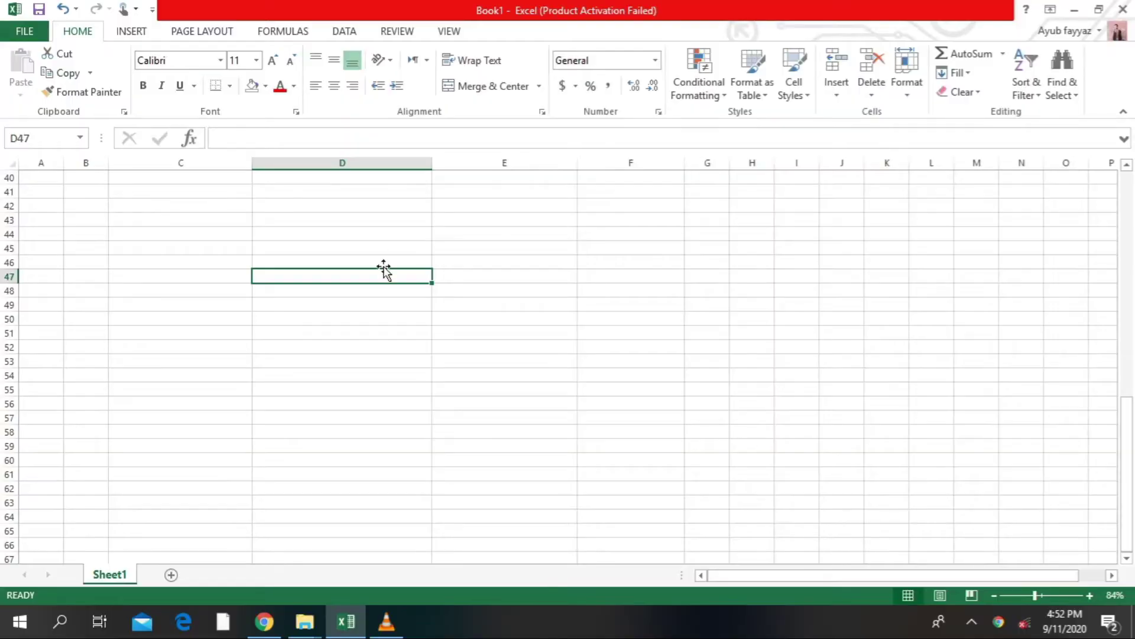
# Step: Select a cell on the blank Sheet1 of Book1 after the intro
pyautogui.click(375, 246)
pyautogui.click(459, 304)
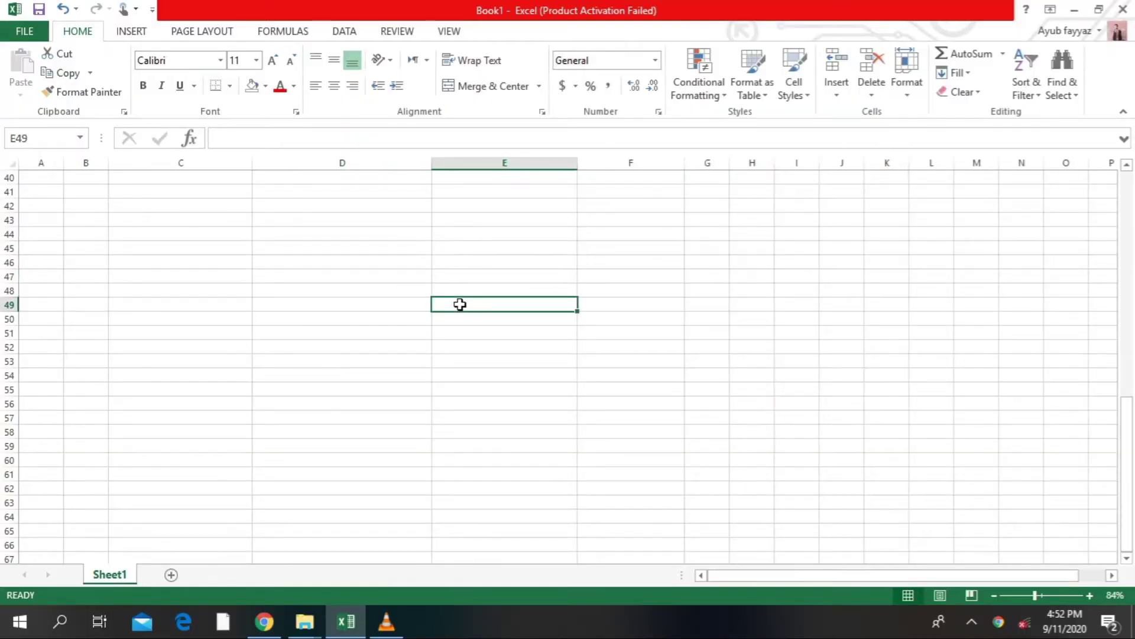
pyautogui.click(416, 276)
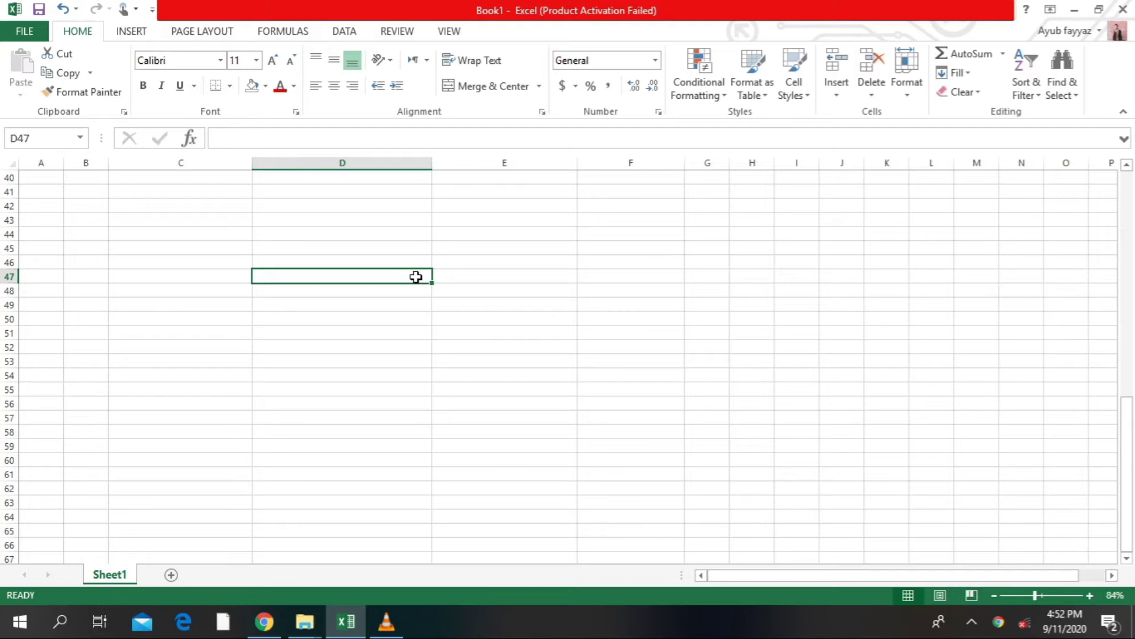
# Step: Enter the time 16:34 in D45 and check the stored value
pyautogui.press('Right')
pyautogui.press('Up')
pyautogui.press('Down')
pyautogui.press('Left')
pyautogui.press('Up')
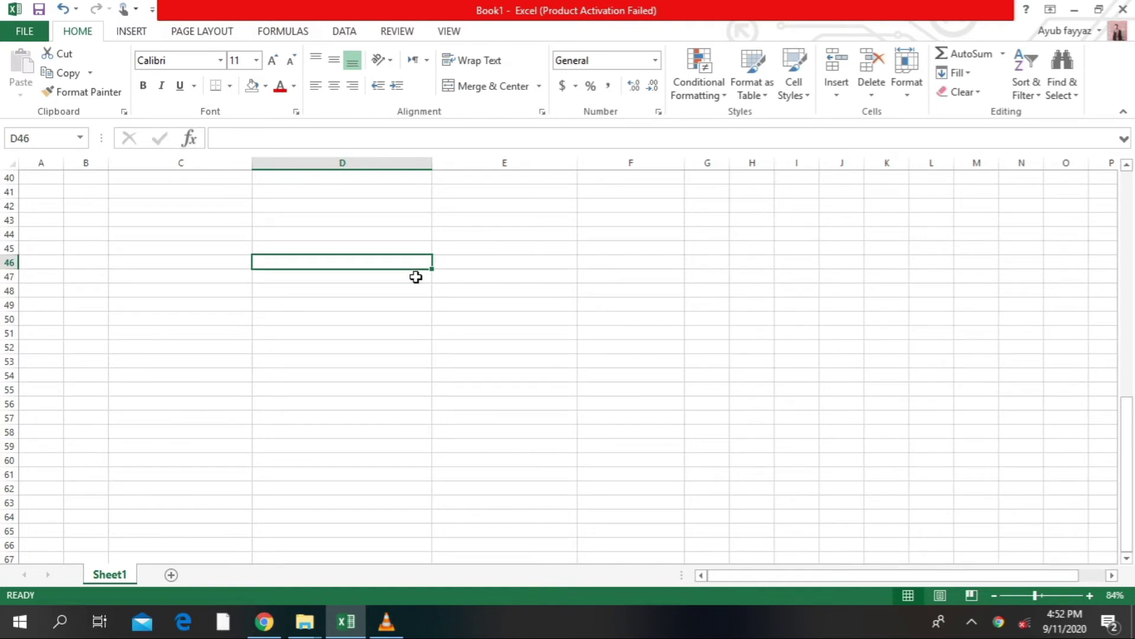
pyautogui.press('Up')
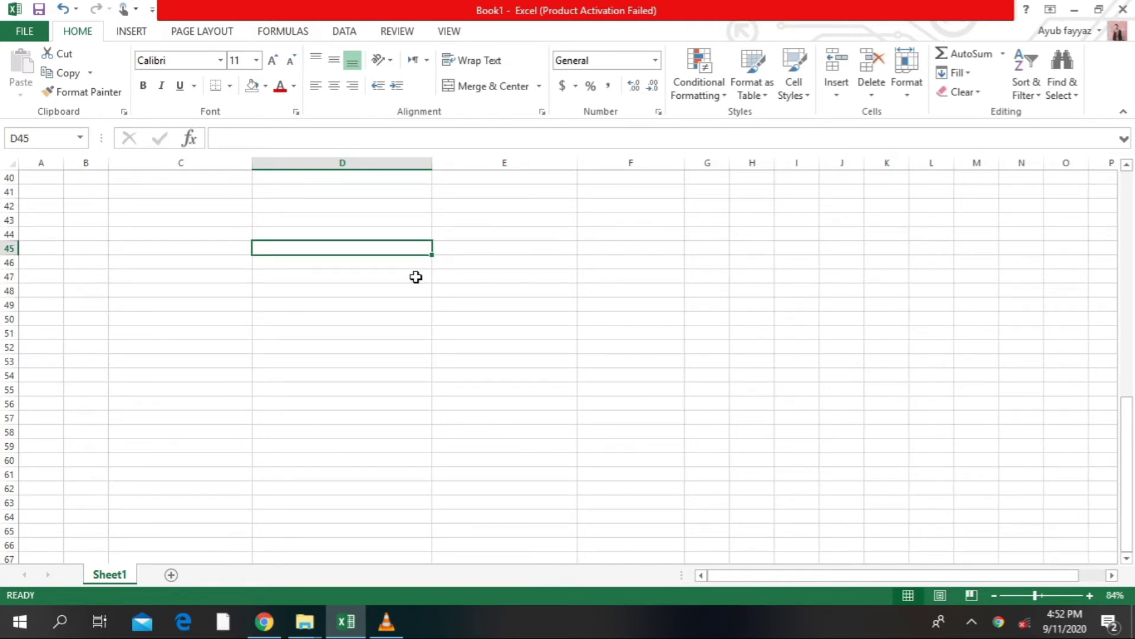
pyautogui.write('1')
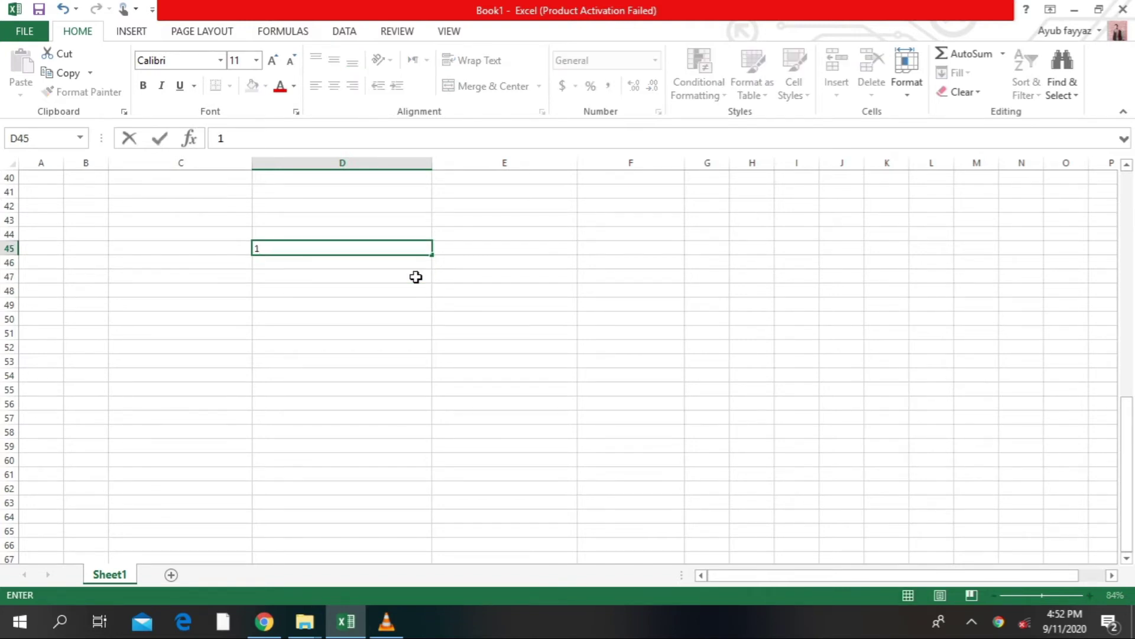
pyautogui.write('6:')
pyautogui.write('34')
pyautogui.press('Return')
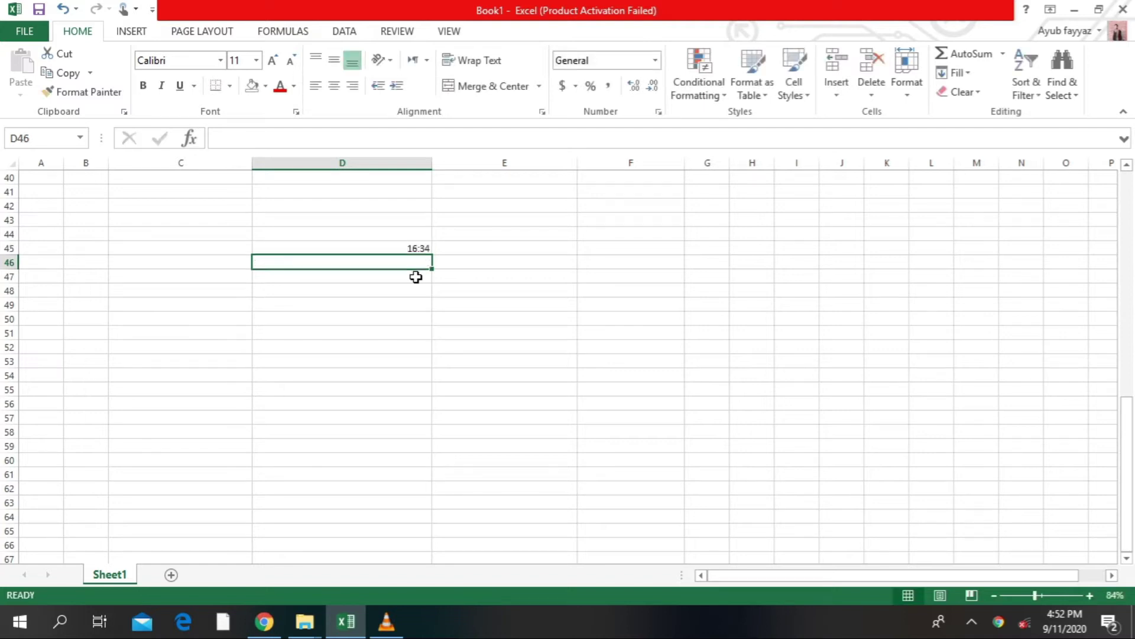
pyautogui.press('Up')
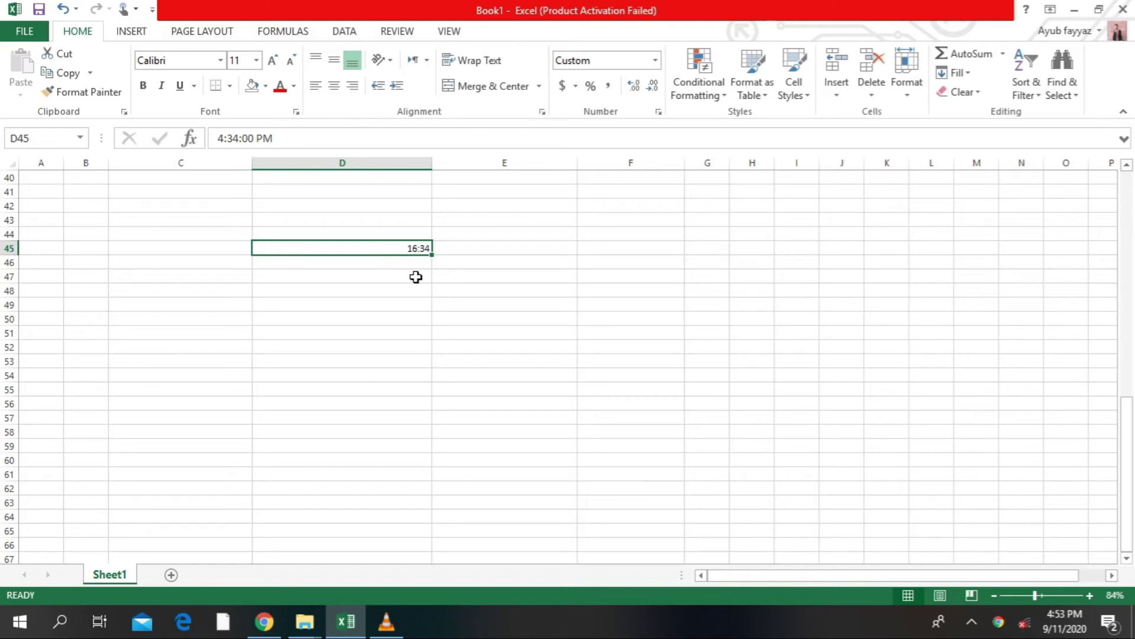
pyautogui.press('Down')
# Step: Enter 15:43, 11:46, 19:23, 23:45 and 17:29 in D46 through D50
pyautogui.write('1')
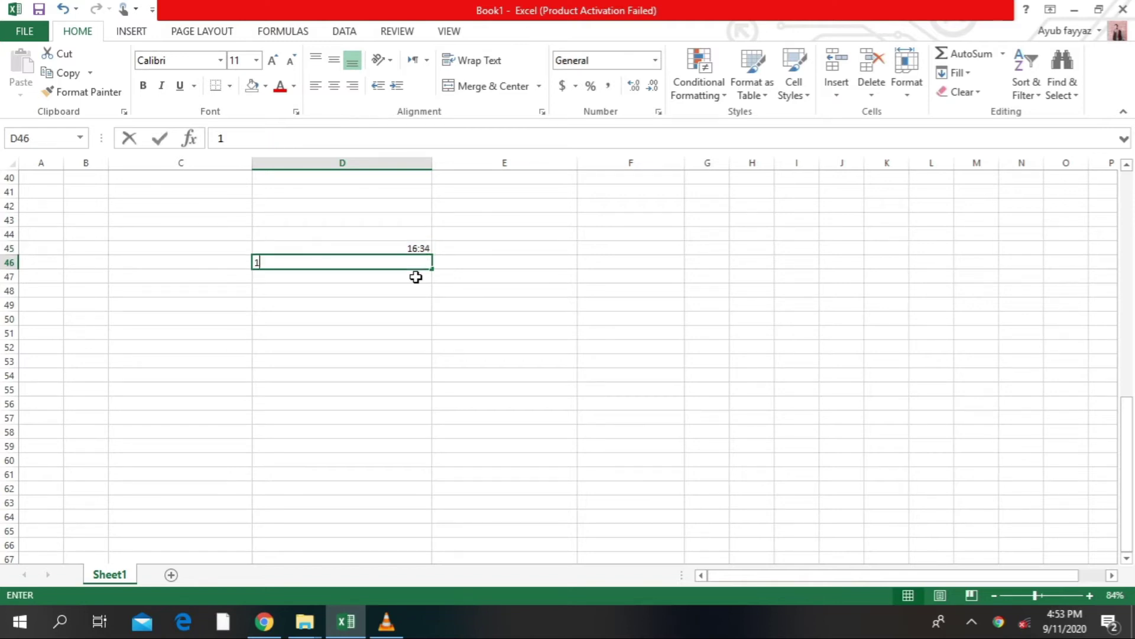
pyautogui.write('5:')
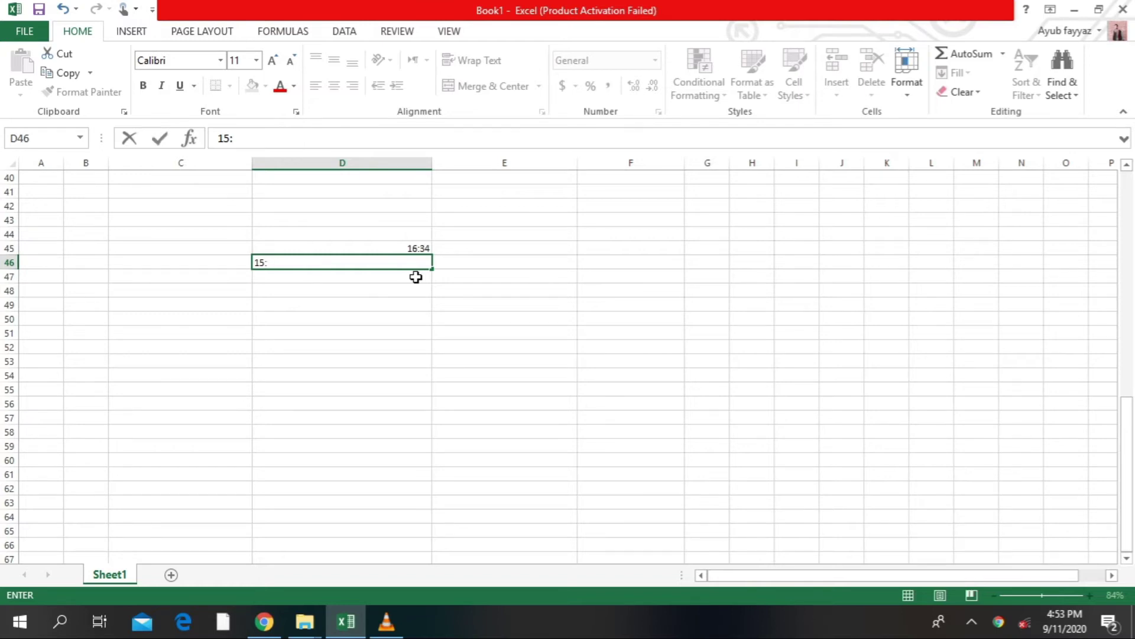
pyautogui.write('43')
pyautogui.press('Return')
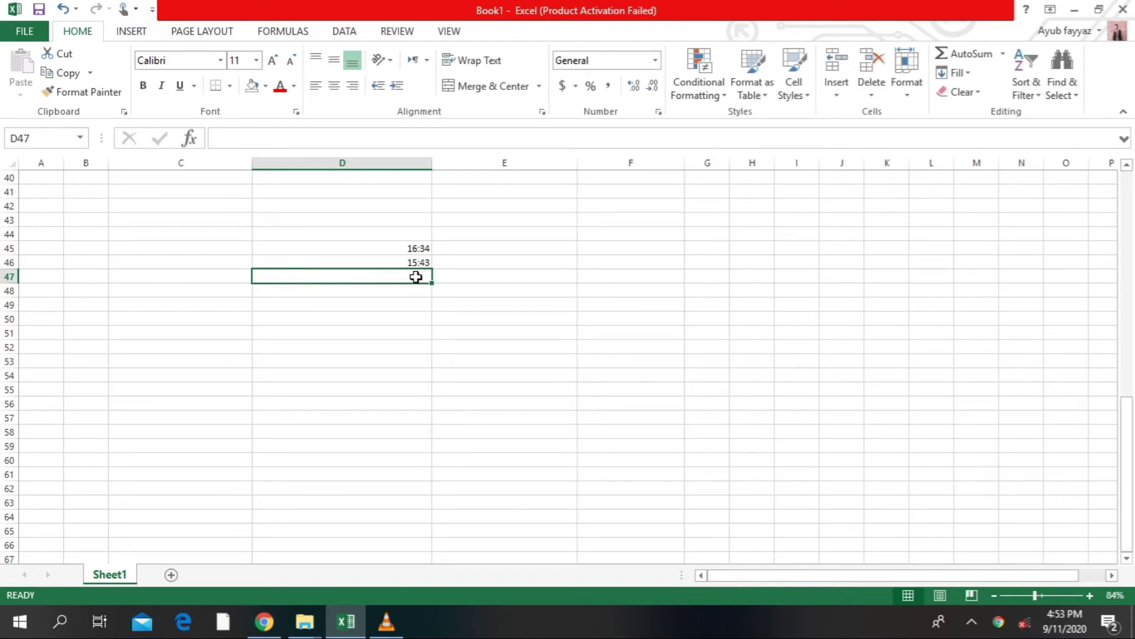
pyautogui.write('1')
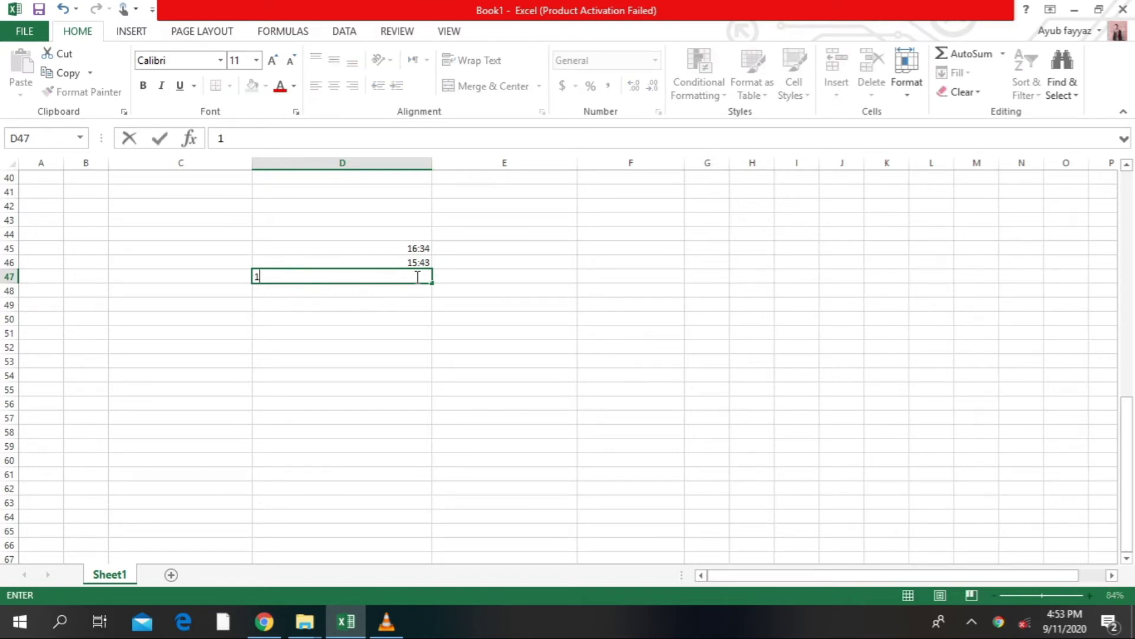
pyautogui.write('1:46')
pyautogui.press('Return')
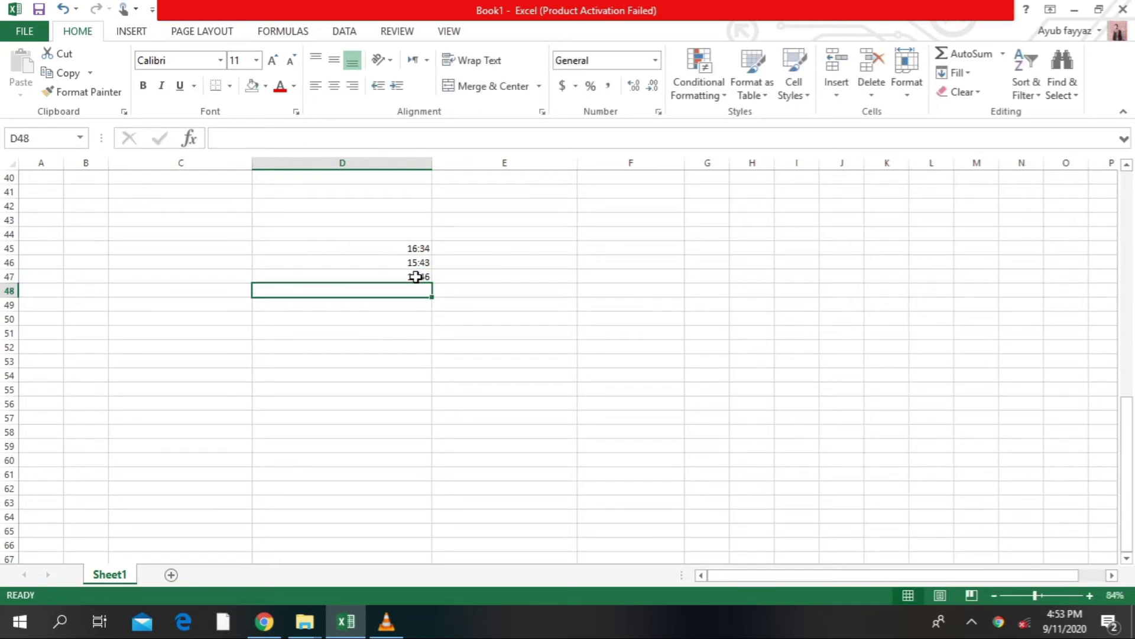
pyautogui.write('1')
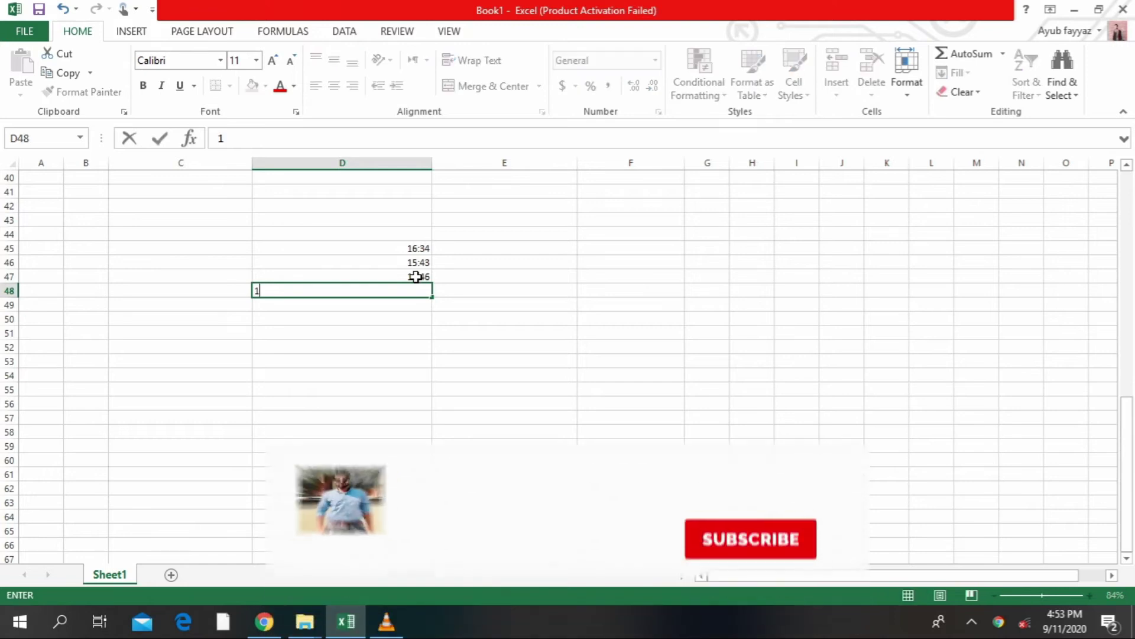
pyautogui.write('9:')
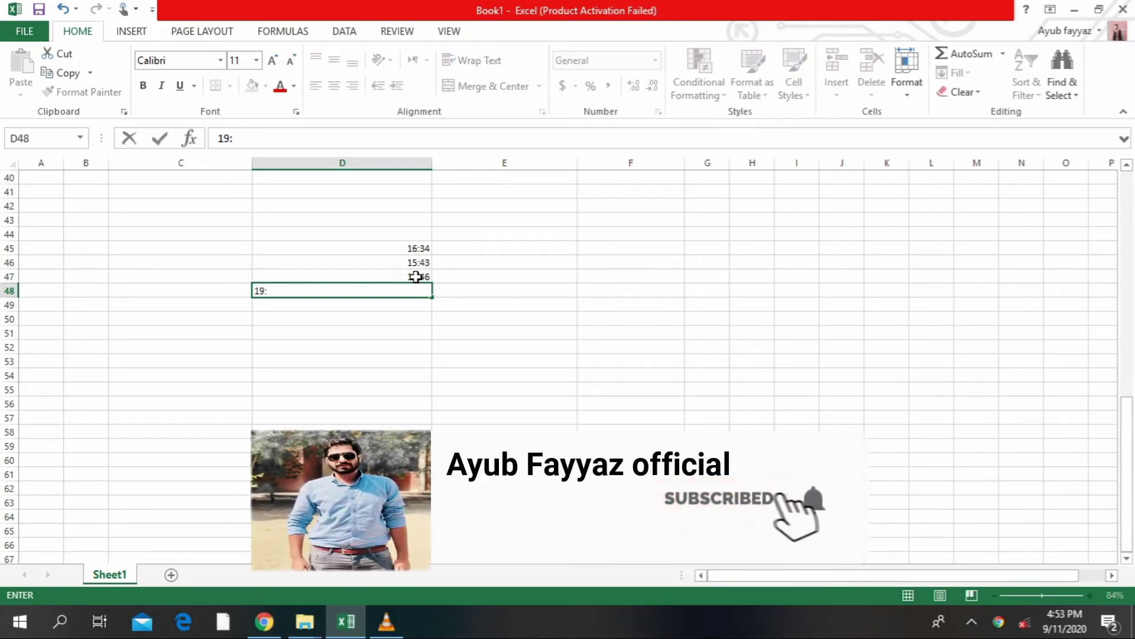
pyautogui.write('23')
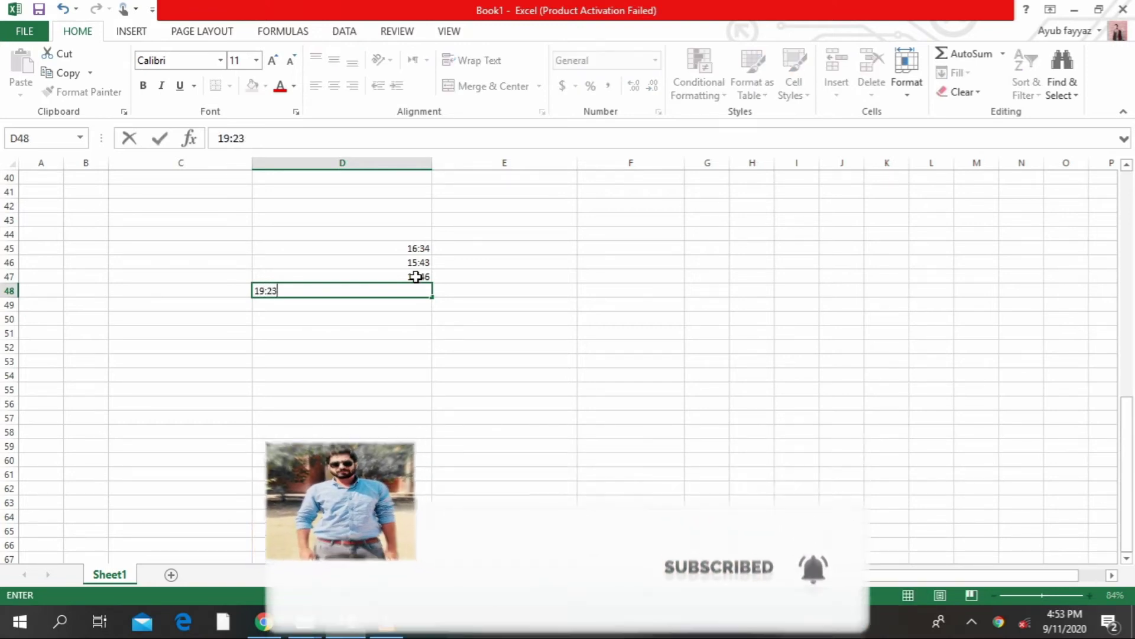
pyautogui.press('Return')
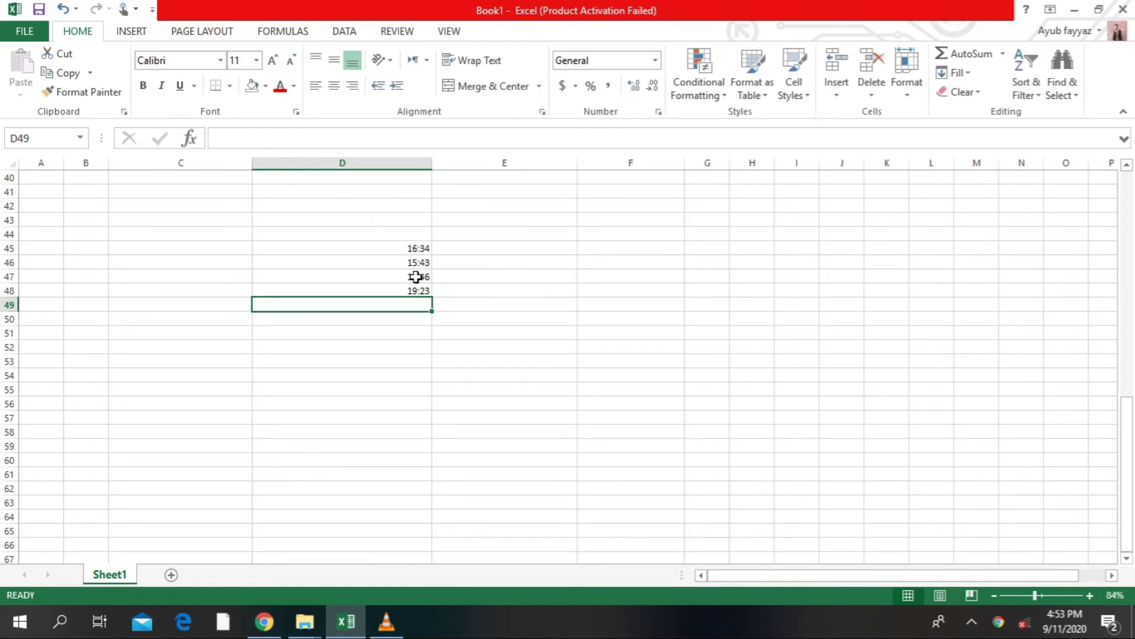
pyautogui.write('23')
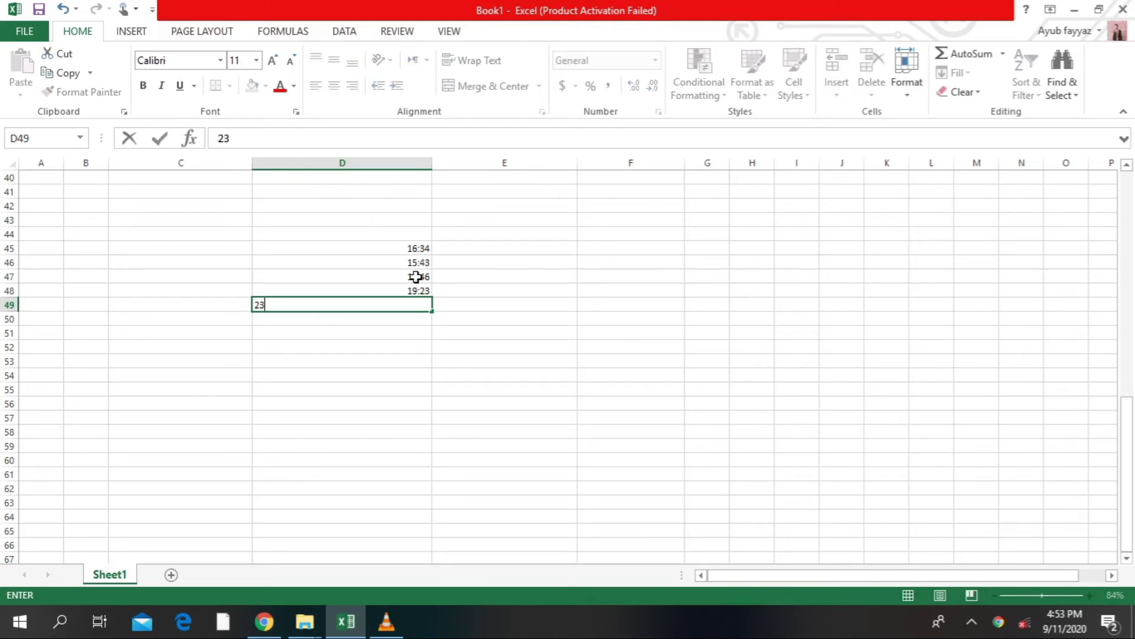
pyautogui.write(':45')
pyautogui.press('Return')
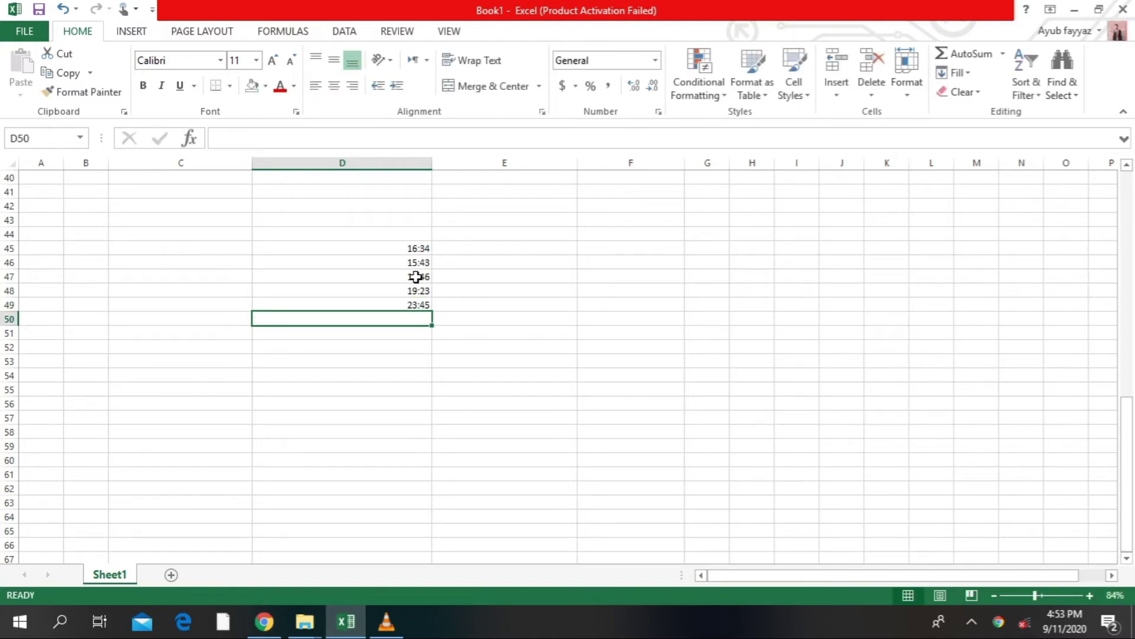
pyautogui.write('17')
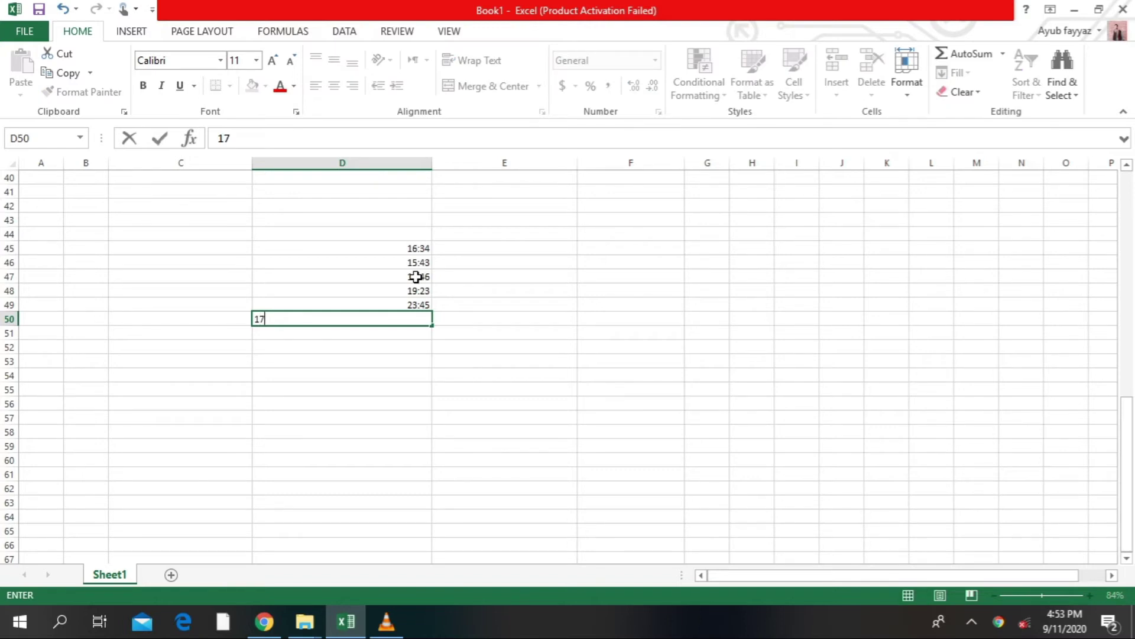
pyautogui.write(':')
pyautogui.write('29')
pyautogui.press('Tab')
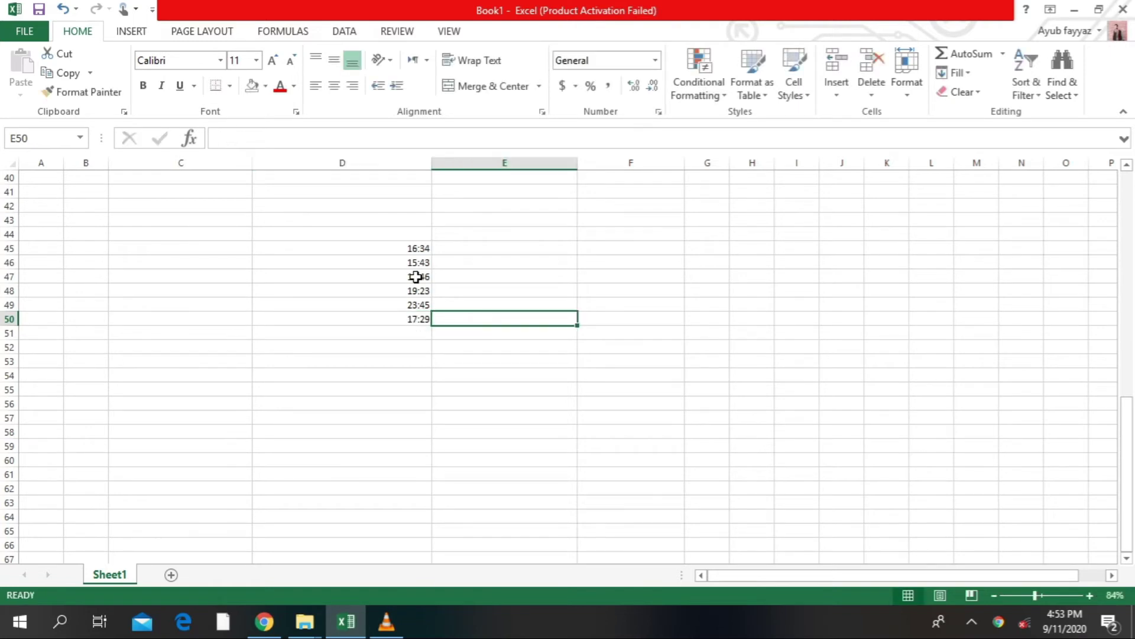
pyautogui.click(377, 232)
# Step: Head column D with TIME and make D44:D50 bold at font size 16
pyautogui.write('TIME')
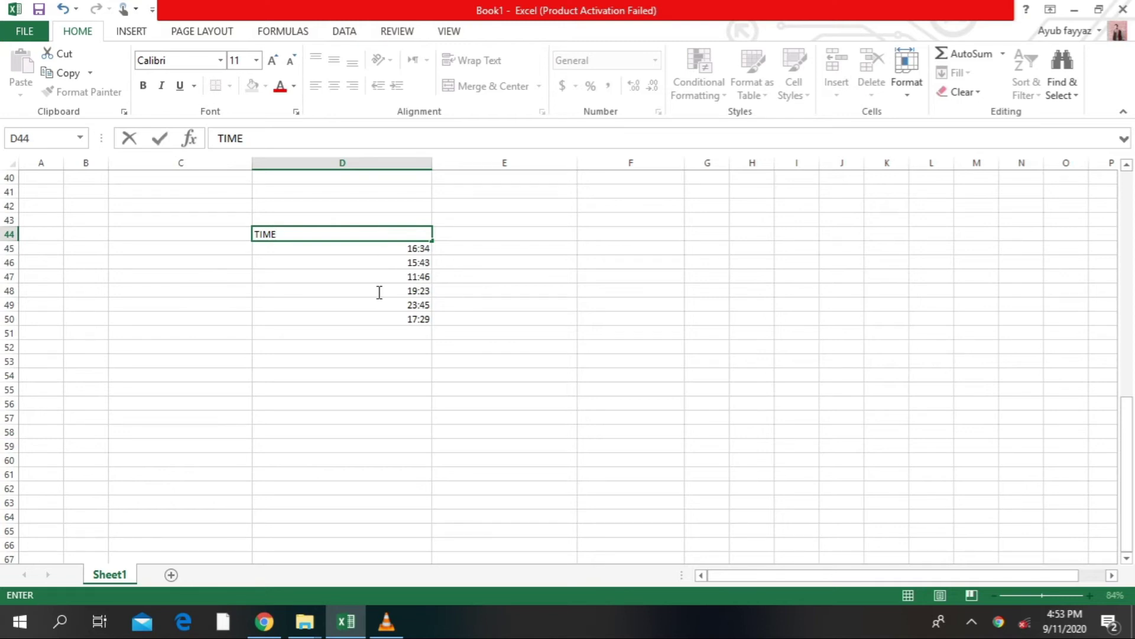
pyautogui.moveTo(378, 314); pyautogui.dragTo(362, 232)
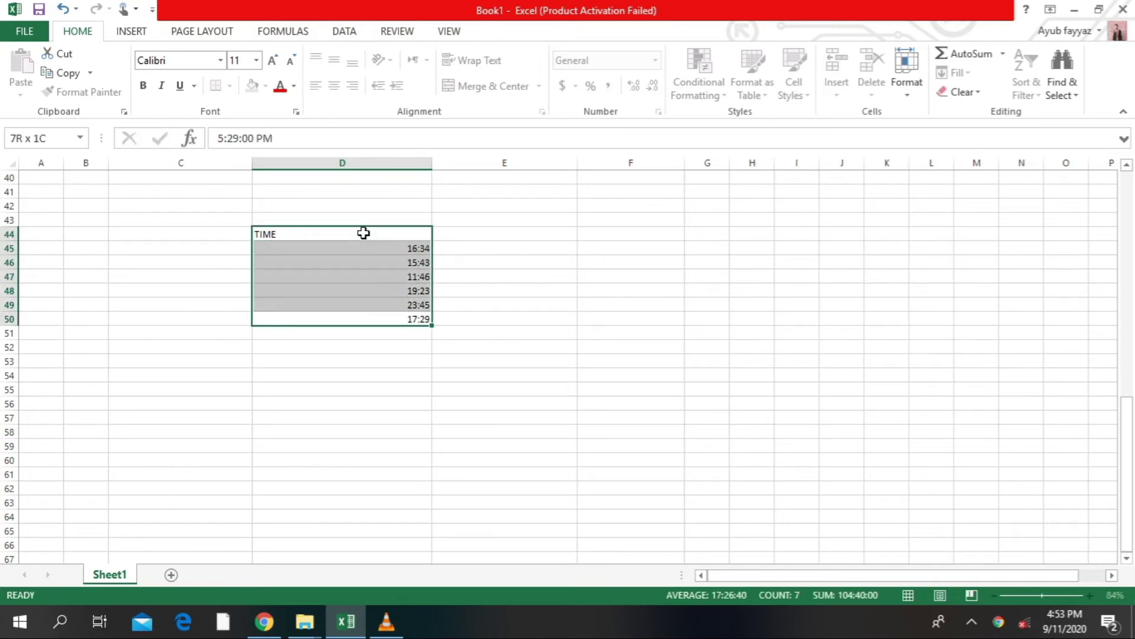
pyautogui.click(274, 60)
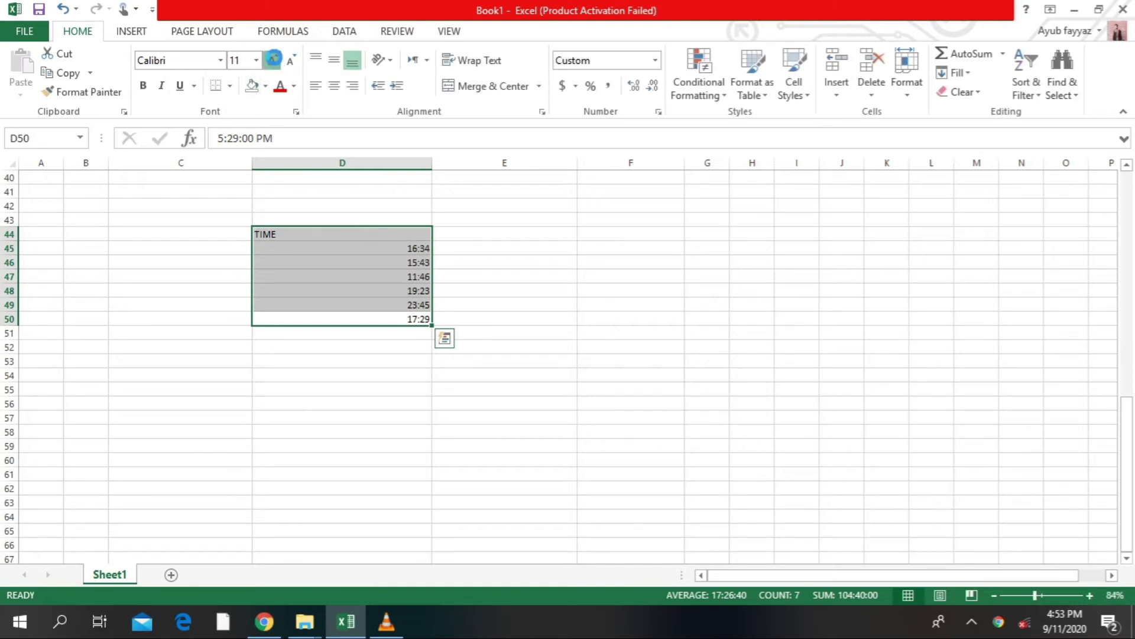
pyautogui.click(274, 61)
pyautogui.click(274, 61)
pyautogui.click(143, 85)
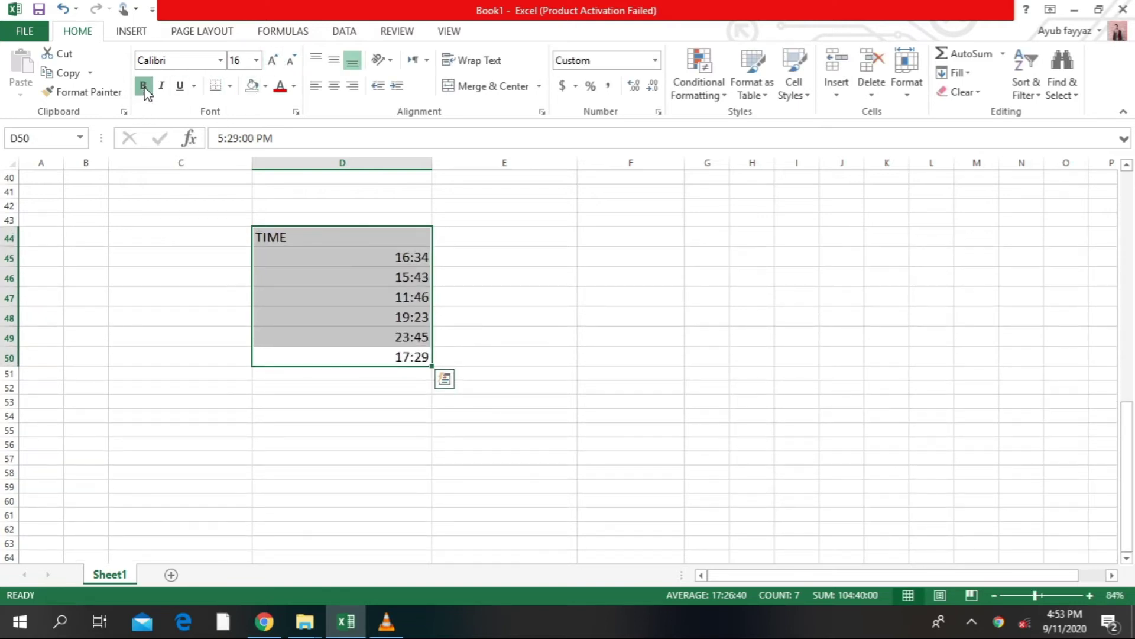
# Step: Add bold HOURS and MINUTES headings in E44 and F44
pyautogui.click(499, 237)
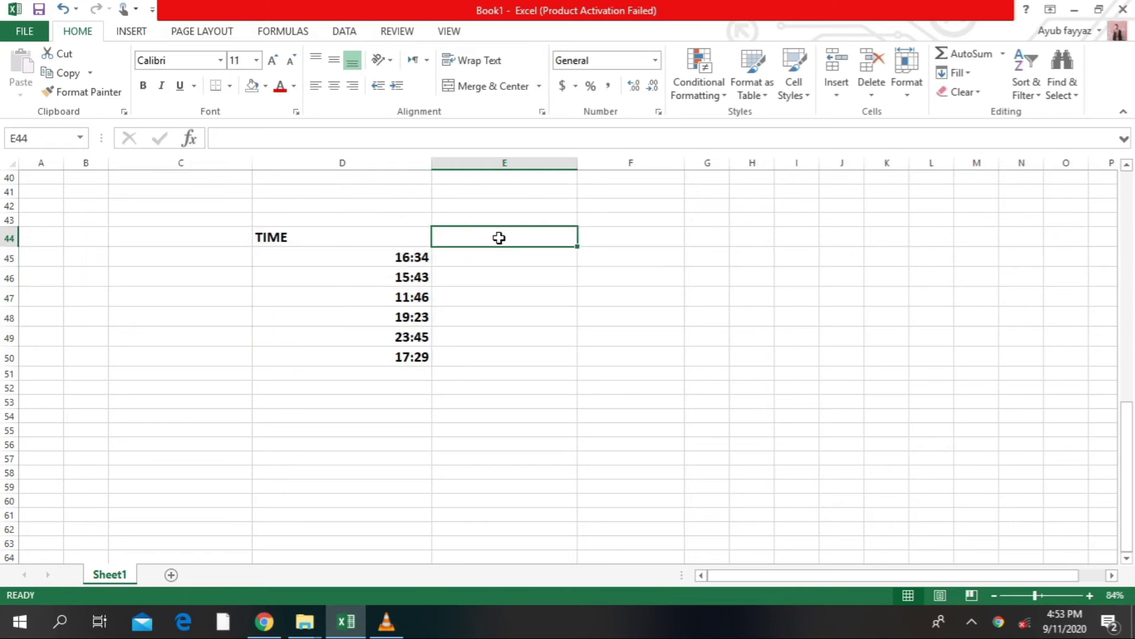
pyautogui.write('HOURS')
pyautogui.press('Tab')
pyautogui.write('MINUTES')
pyautogui.click(499, 237)
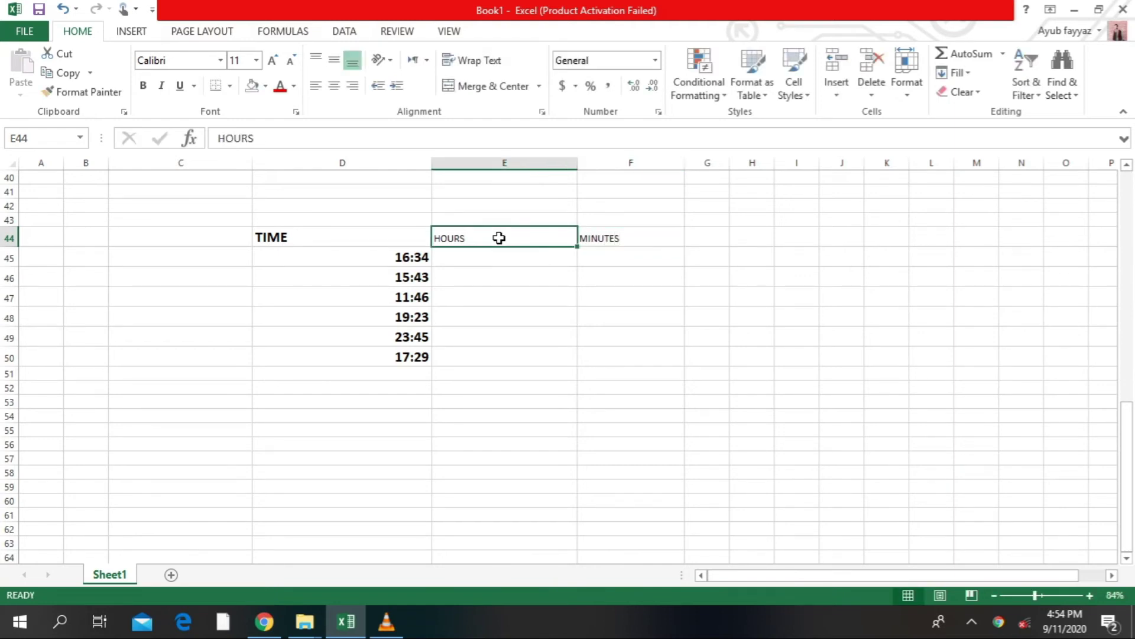
pyautogui.moveTo(500, 238); pyautogui.dragTo(624, 237)
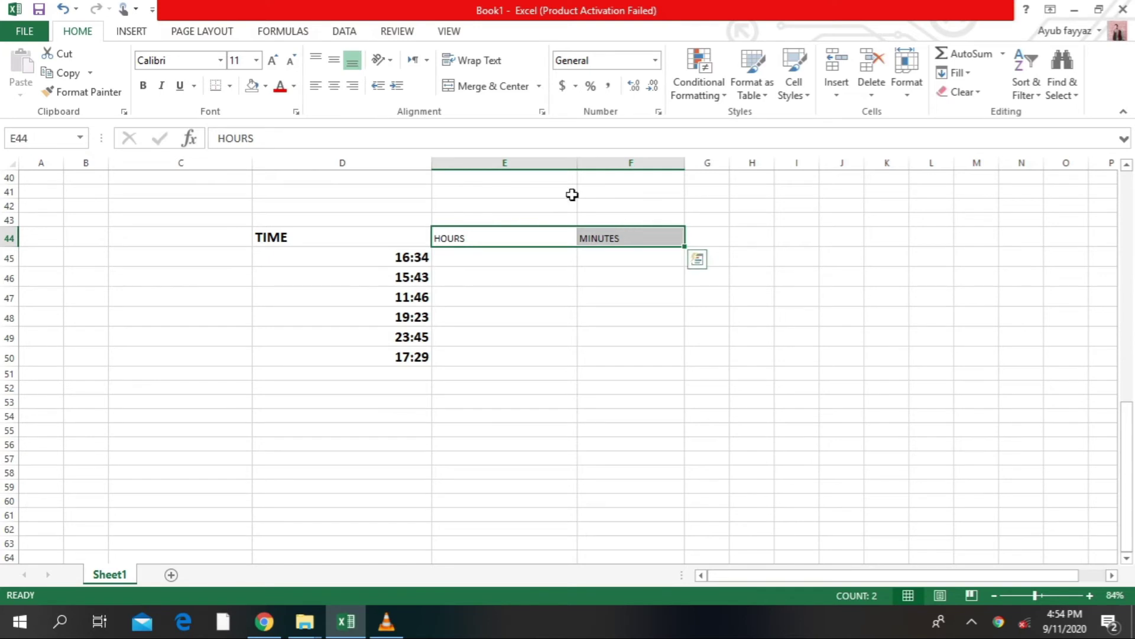
pyautogui.click(142, 88)
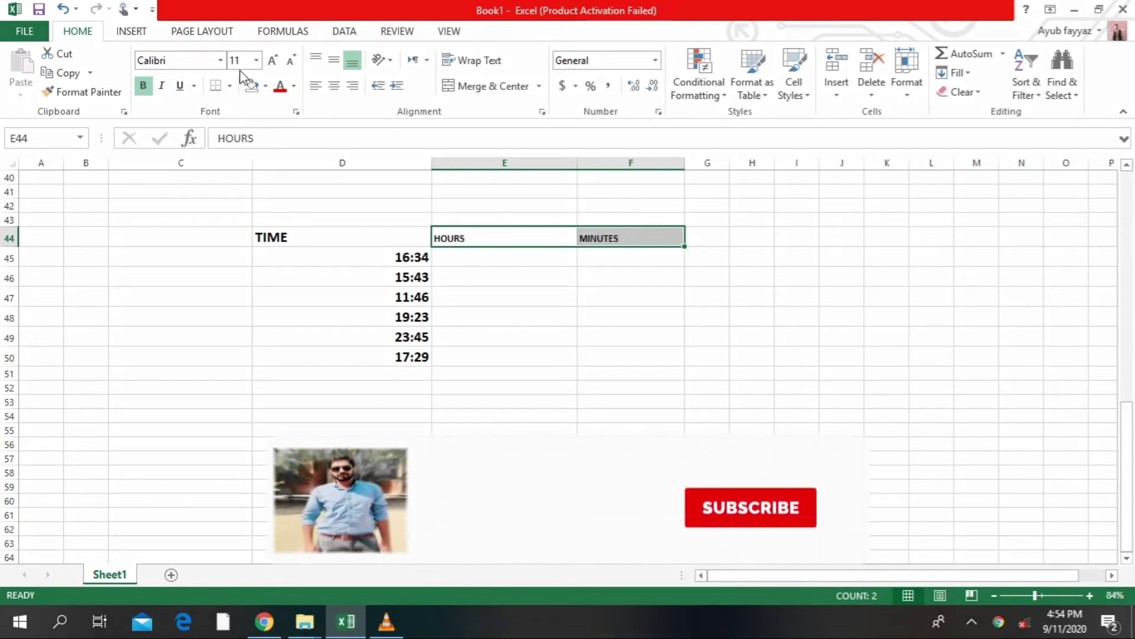
pyautogui.click(273, 62)
pyautogui.click(272, 62)
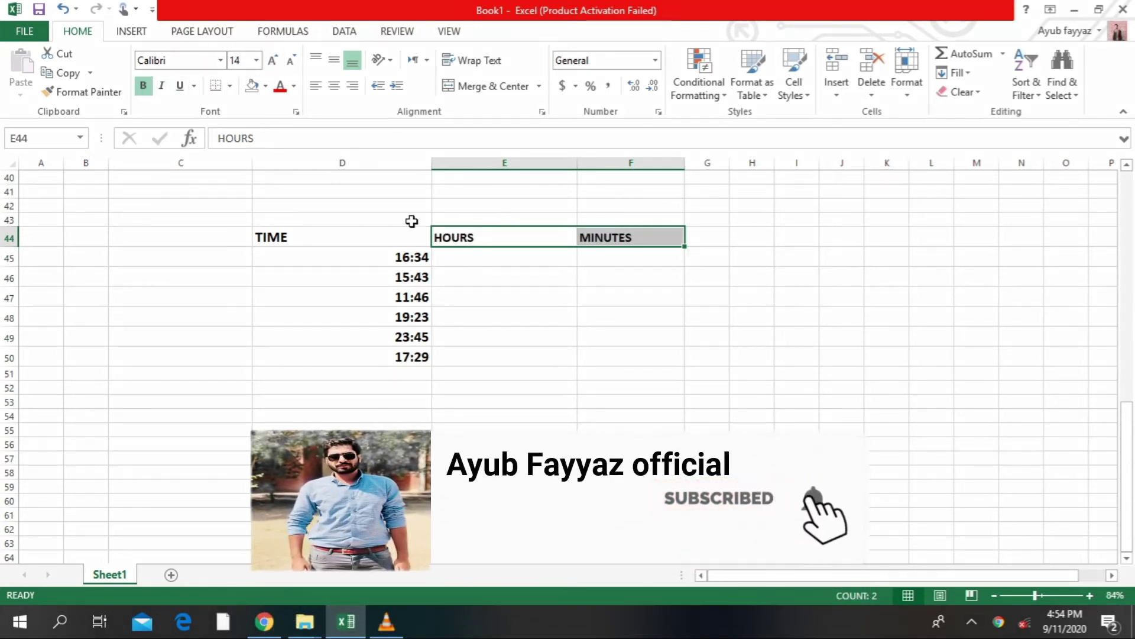
# Step: Enter =HOUR(D45) in E45 so it returns 16
pyautogui.click(479, 266)
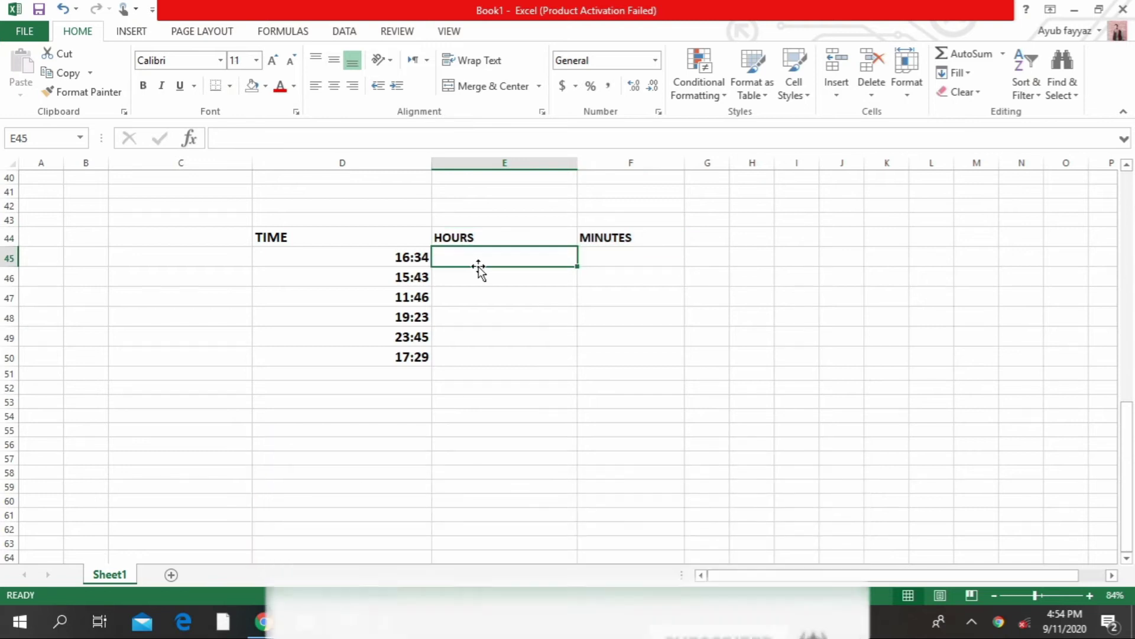
pyautogui.write('=HO')
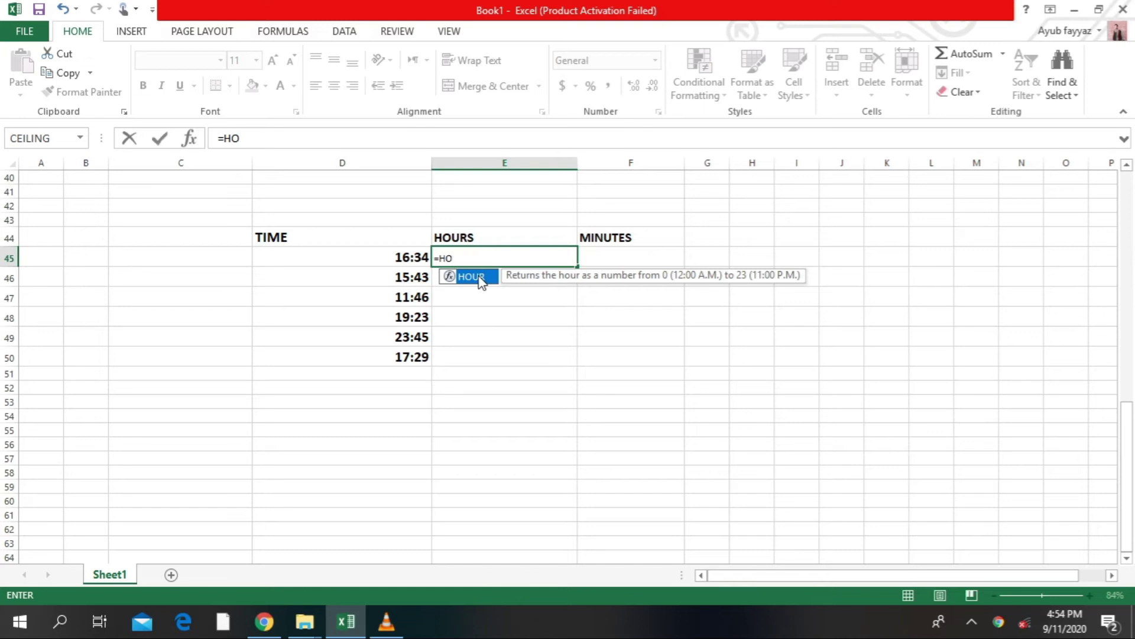
pyautogui.doubleClick(481, 277)
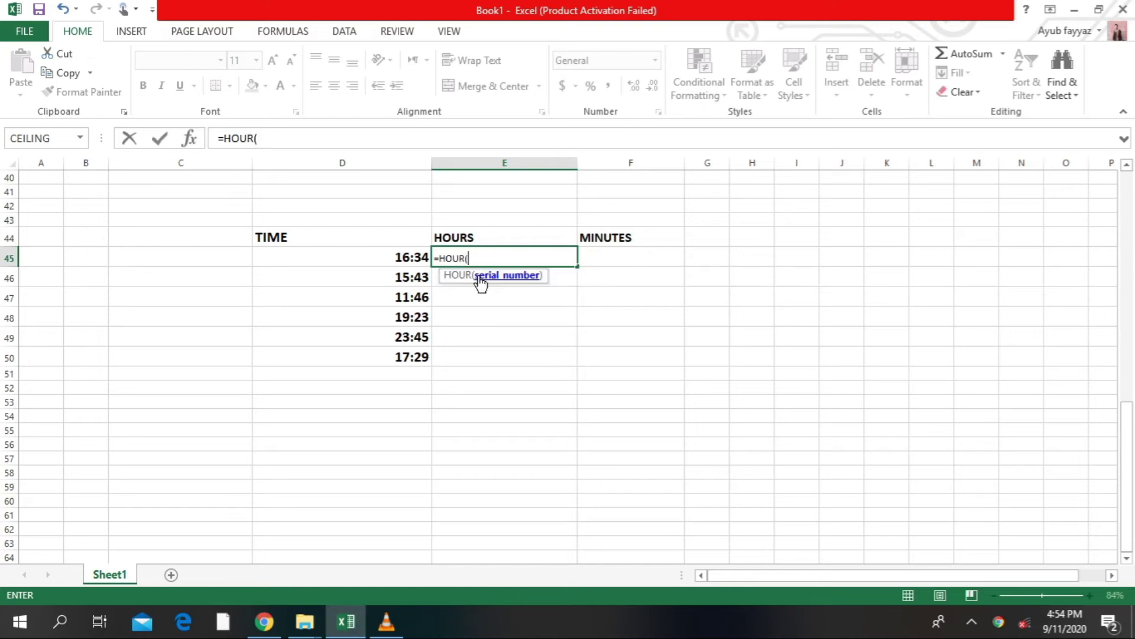
pyautogui.click(401, 260)
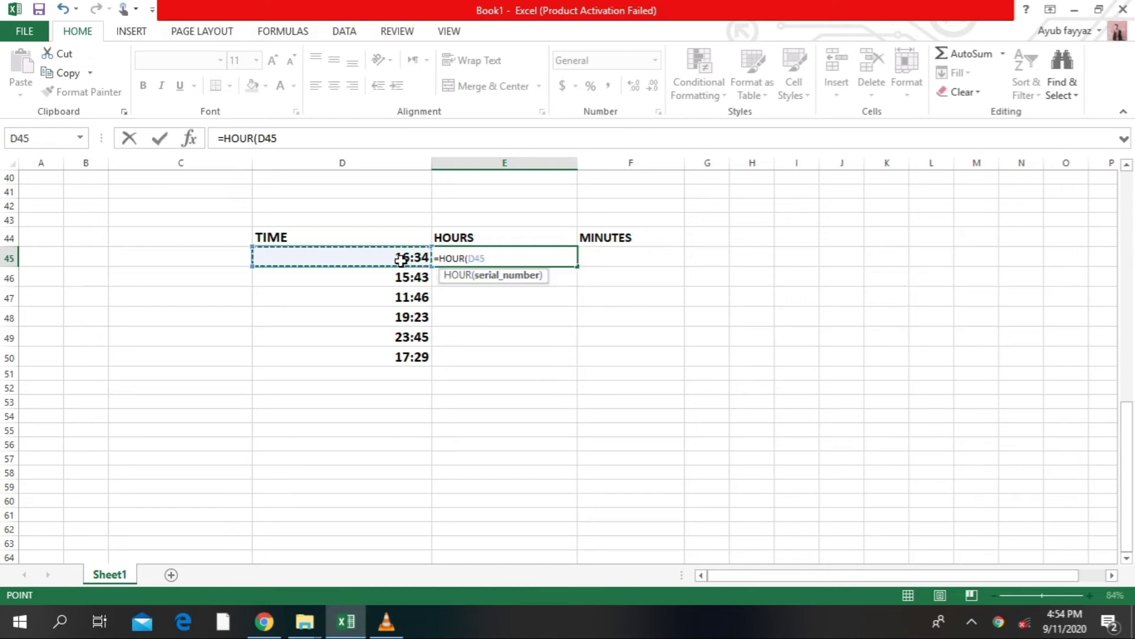
pyautogui.write(')')
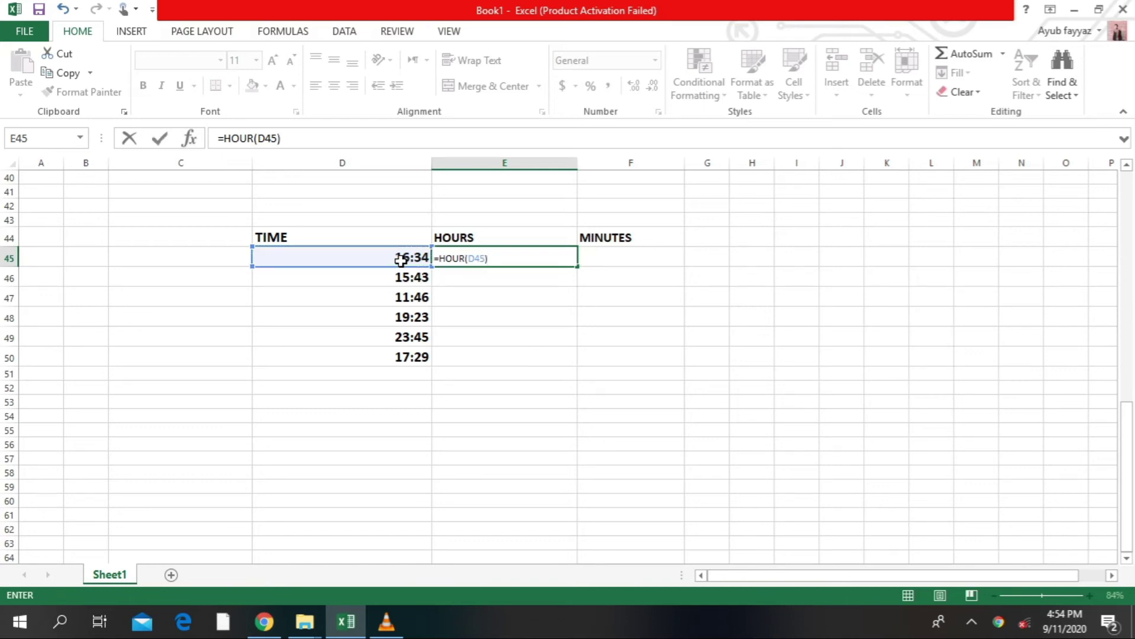
pyautogui.press('Return')
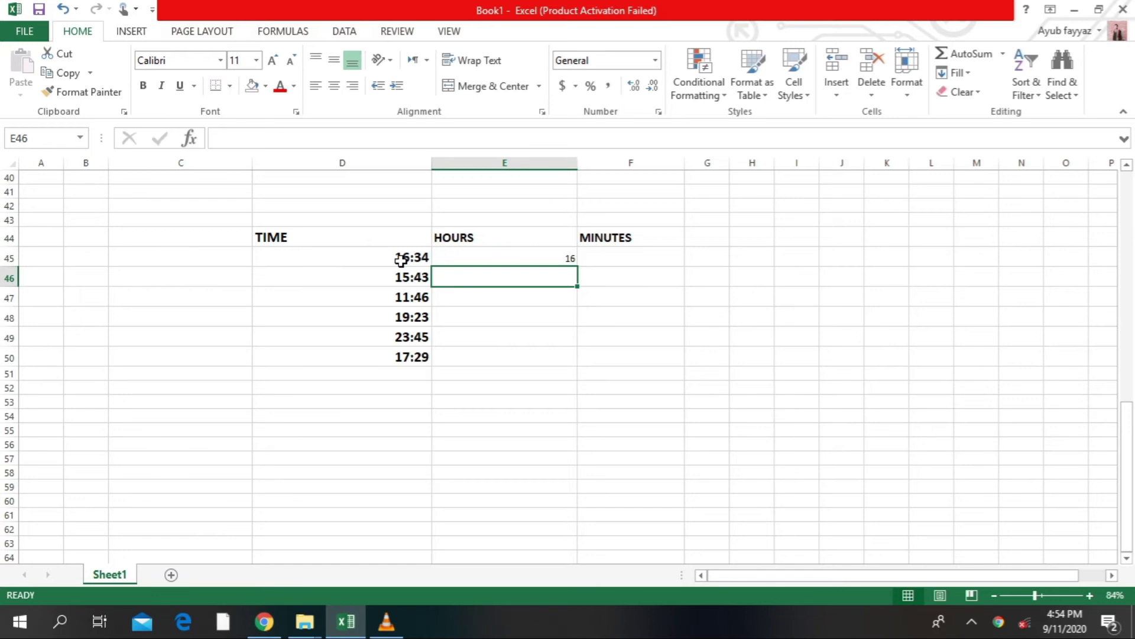
# Step: Shade E45:E50 gold and make the hours bold at font size 16
pyautogui.click(514, 262)
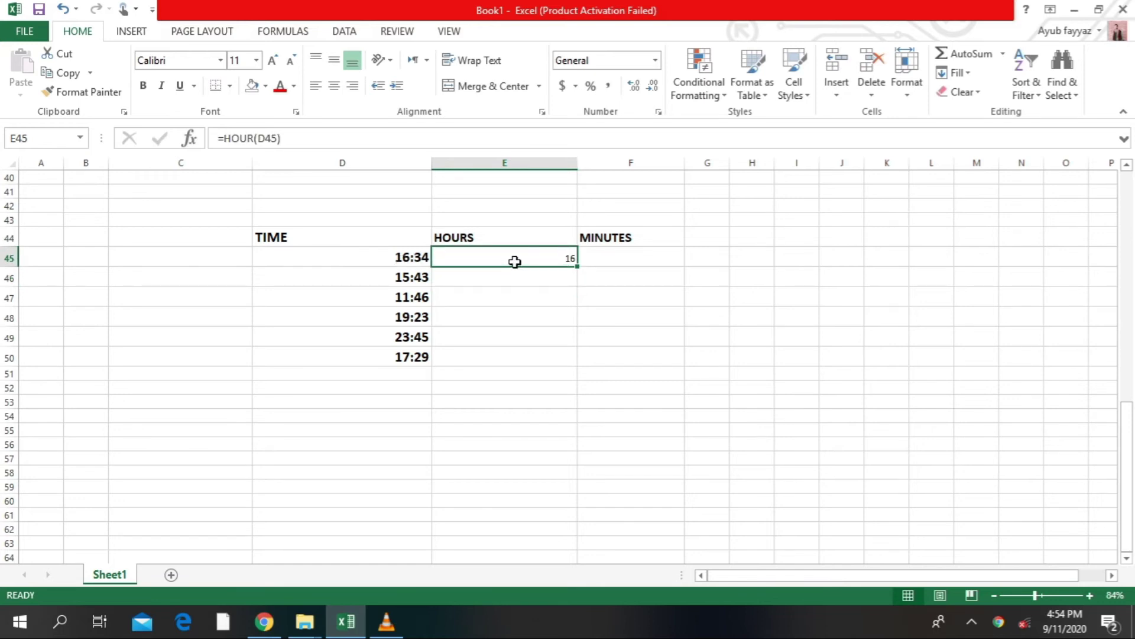
pyautogui.click(387, 260)
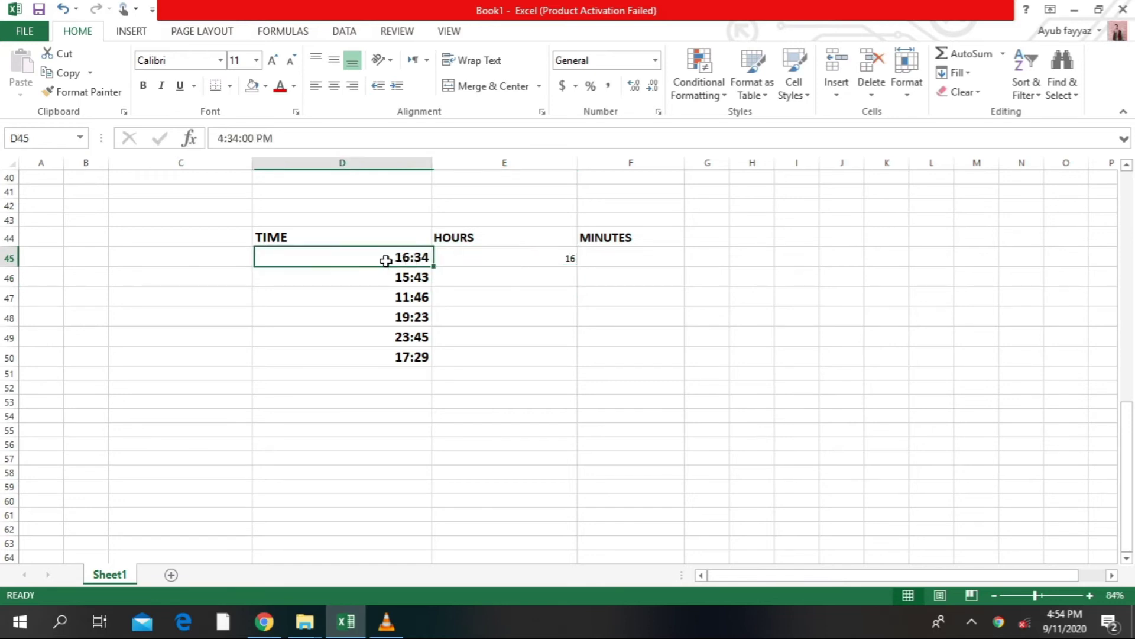
pyautogui.click(559, 264)
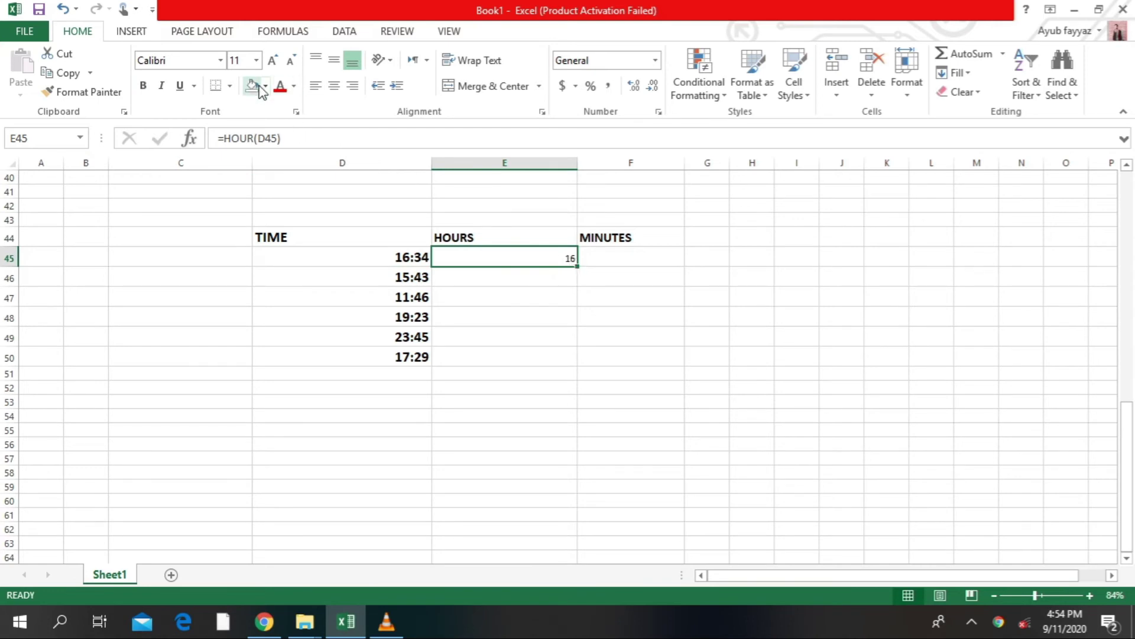
pyautogui.moveTo(526, 266); pyautogui.dragTo(517, 355)
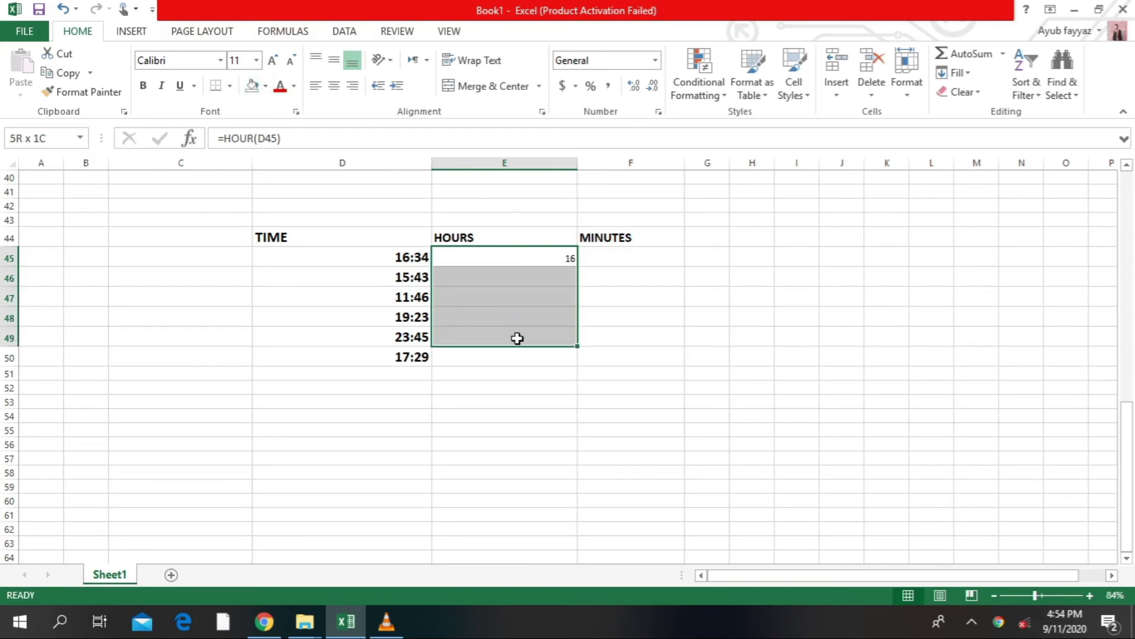
pyautogui.click(265, 86)
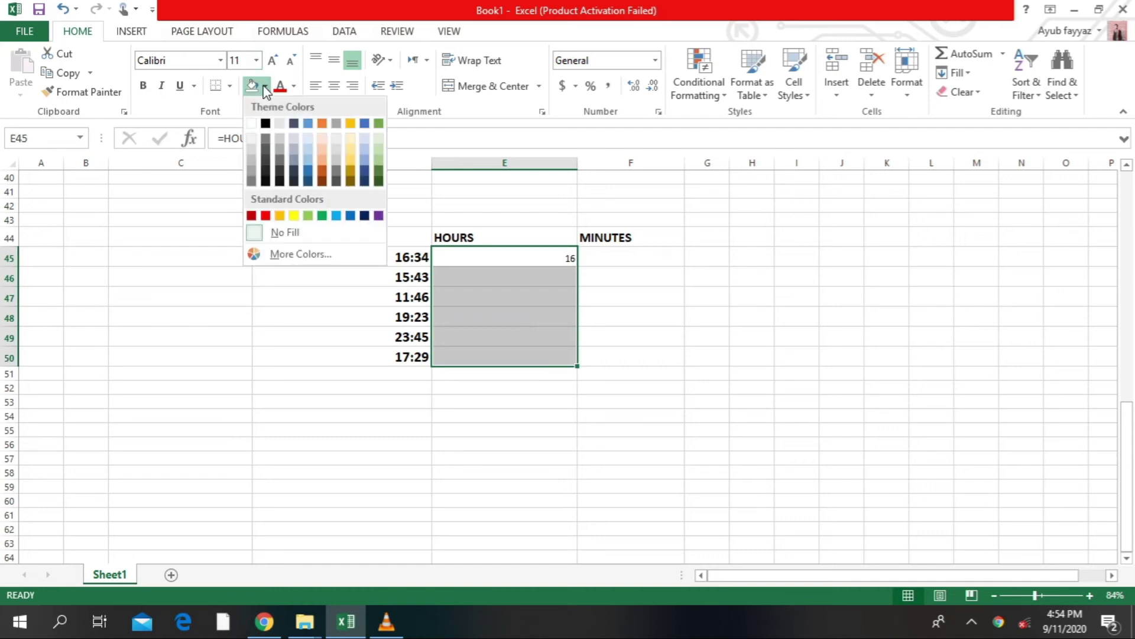
pyautogui.click(352, 161)
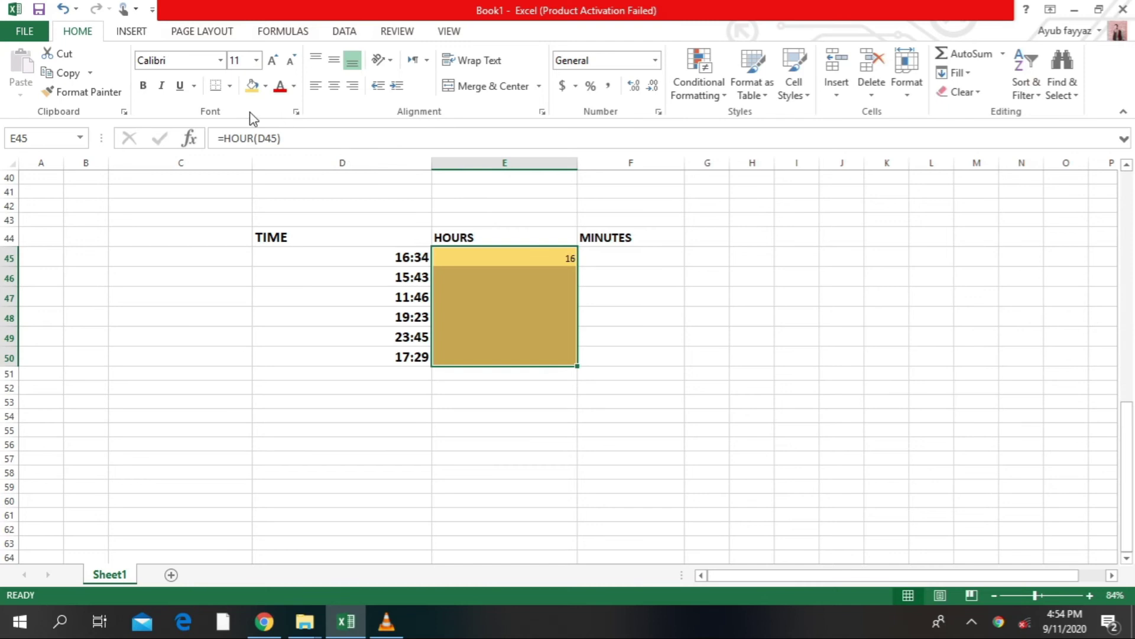
pyautogui.click(142, 86)
pyautogui.click(272, 60)
pyautogui.click(273, 60)
pyautogui.click(273, 60)
pyautogui.click(568, 260)
# Step: Fill the HOUR formula down to E50, giving 16, 15, 11, 19, 23, 17
pyautogui.moveTo(576, 266); pyautogui.dragTo(560, 359)
pyautogui.click(542, 261)
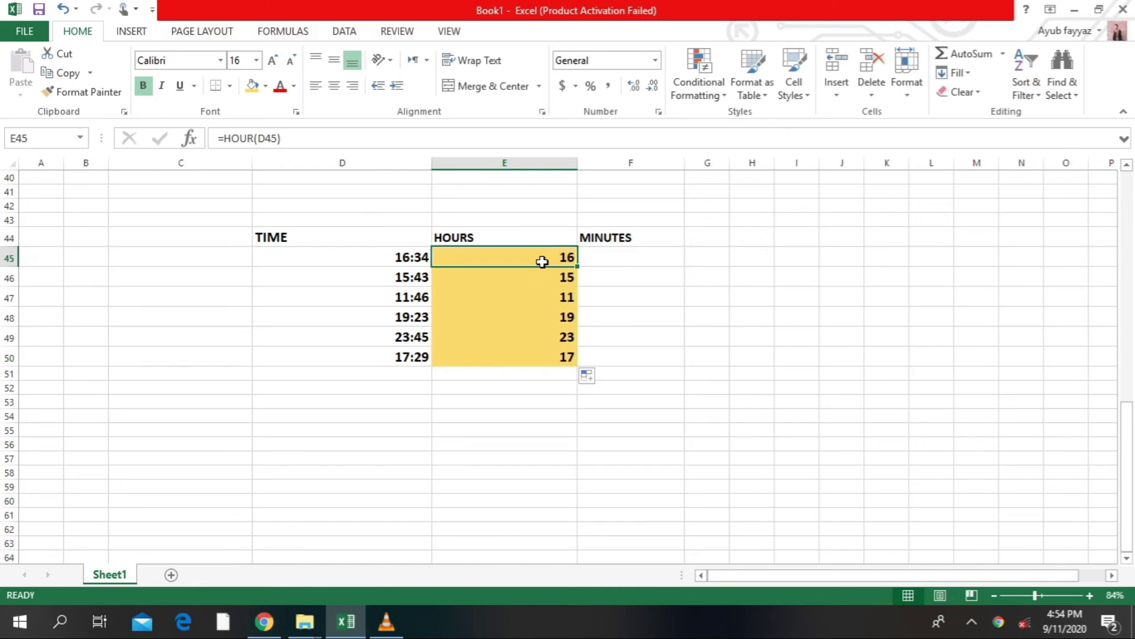
pyautogui.click(610, 255)
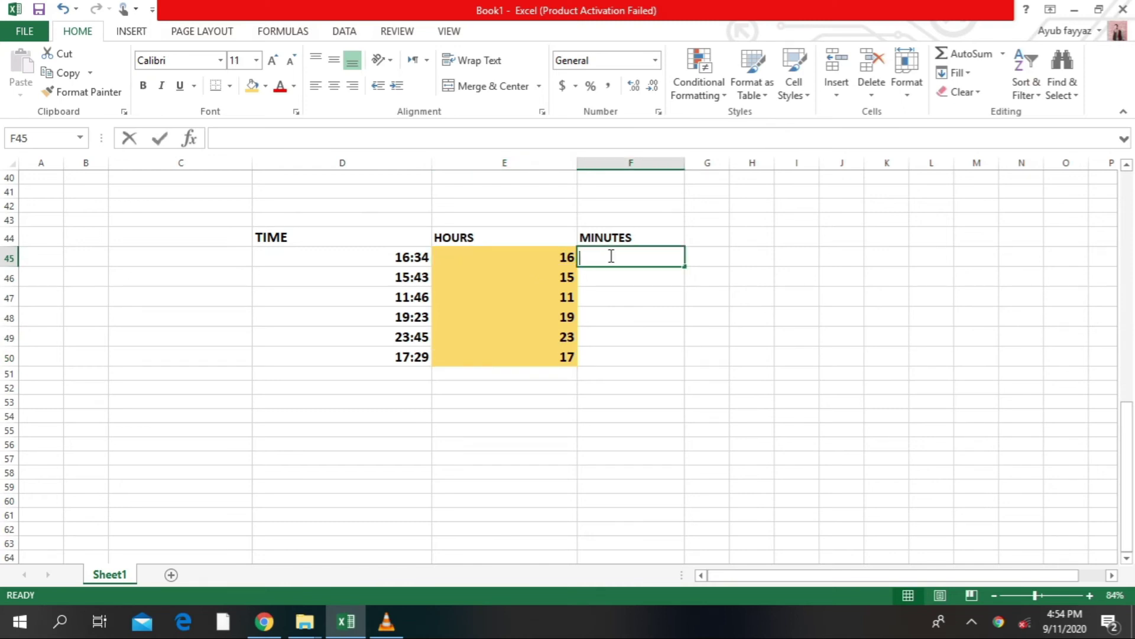
# Step: Enter =MINUTE(D45) in F45 so it returns 34
pyautogui.write('=MI')
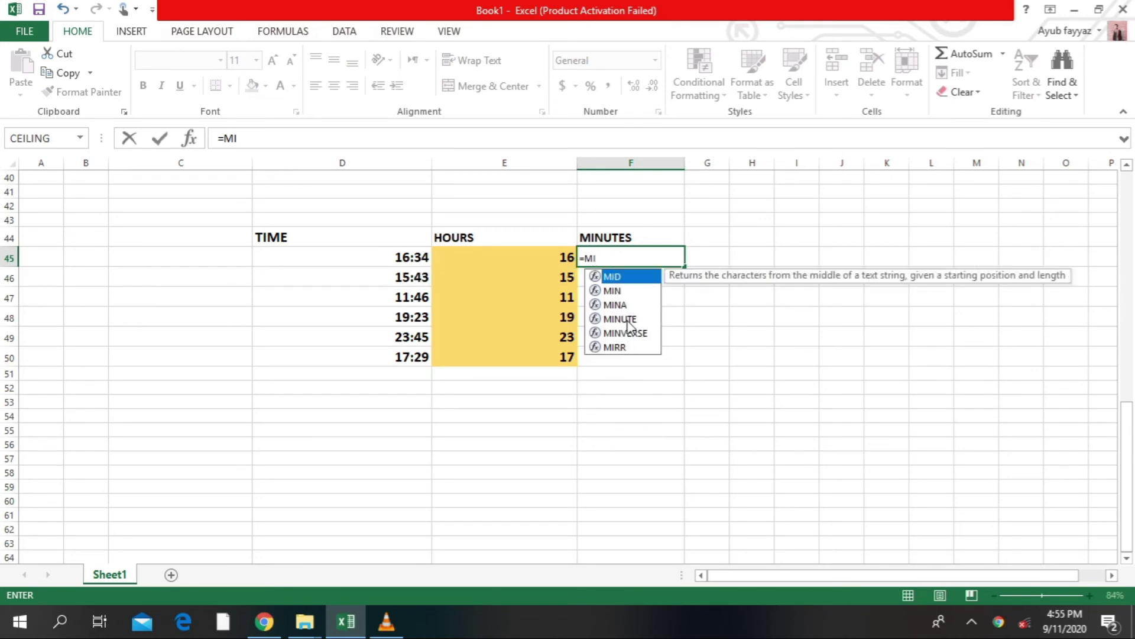
pyautogui.write('N')
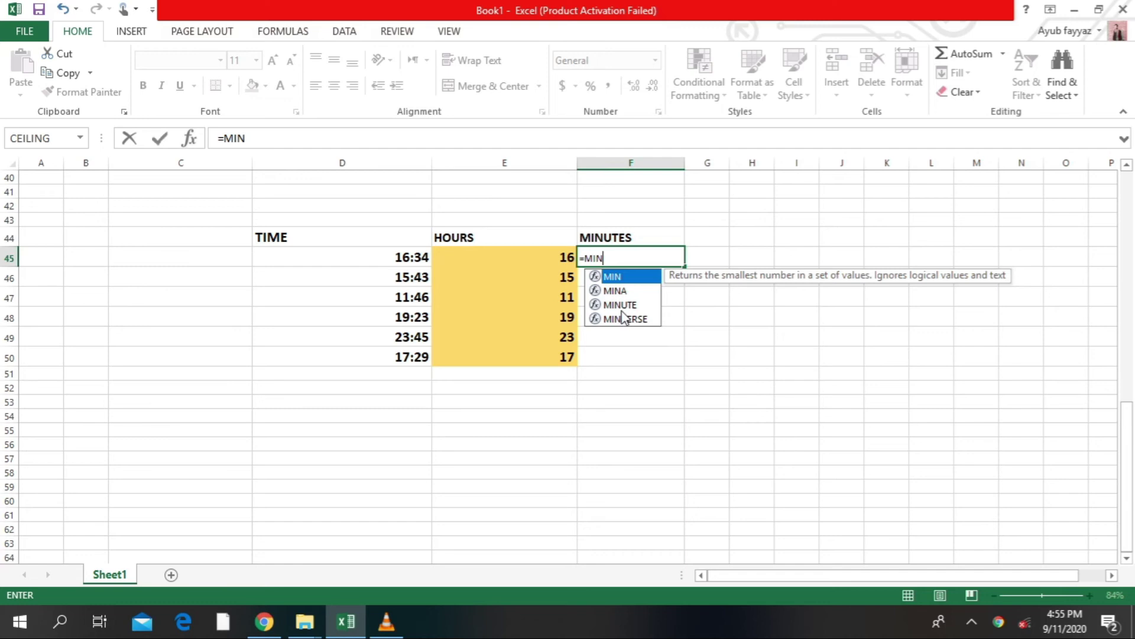
pyautogui.write('U')
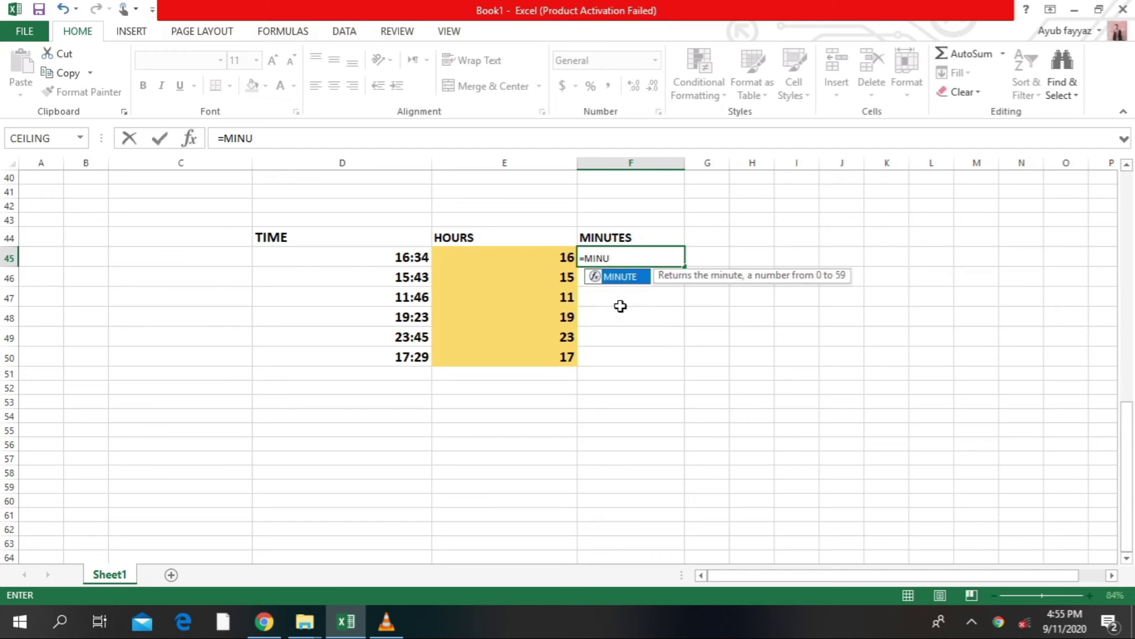
pyautogui.doubleClick(623, 279)
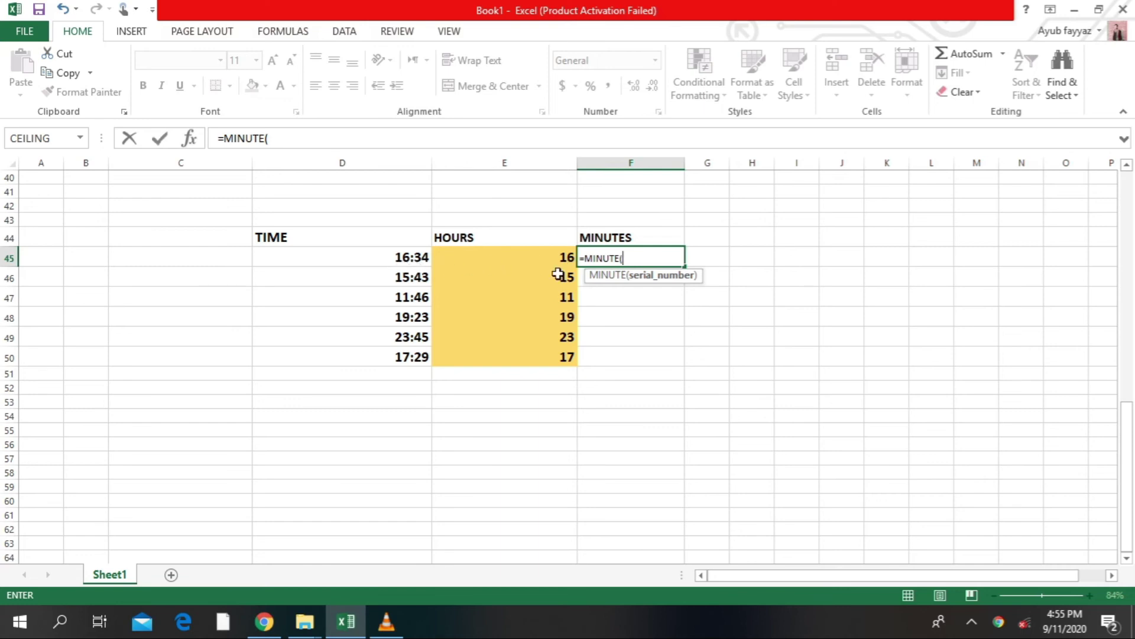
pyautogui.click(382, 260)
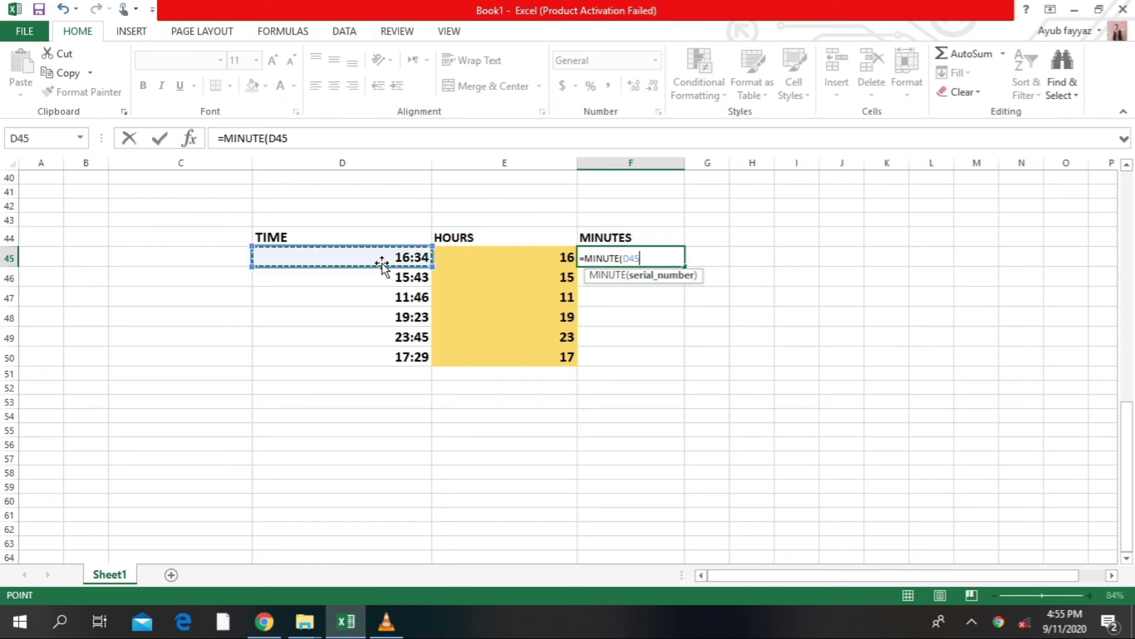
pyautogui.write(')')
pyautogui.press('Return')
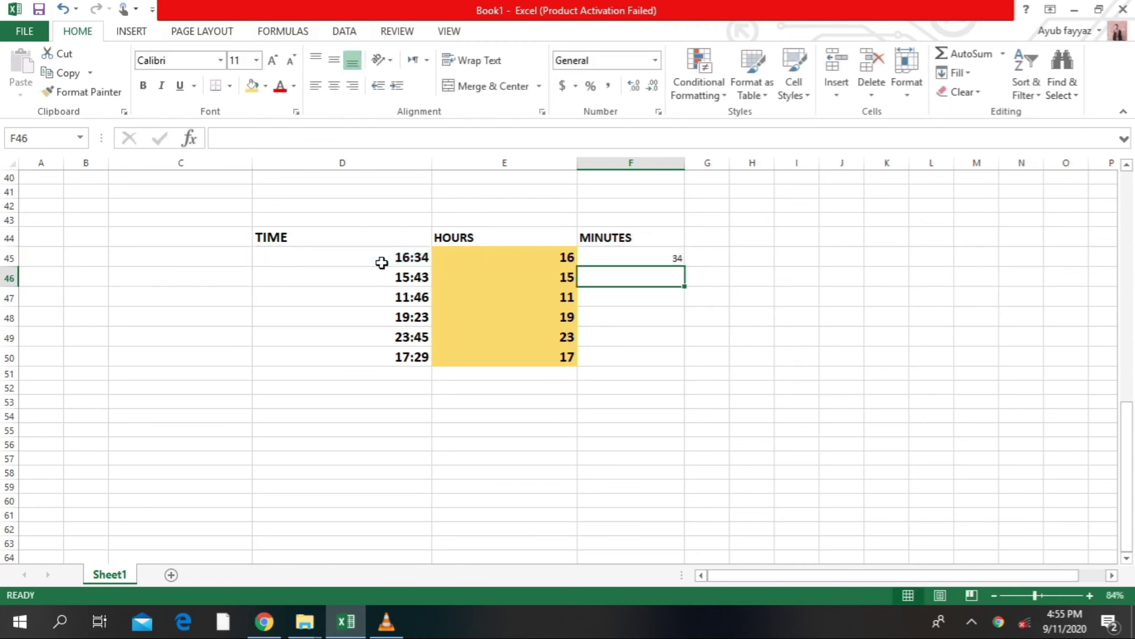
pyautogui.click(637, 258)
# Step: Make F45 bold at size 16 and shade F45:F50 light grey
pyautogui.click(145, 87)
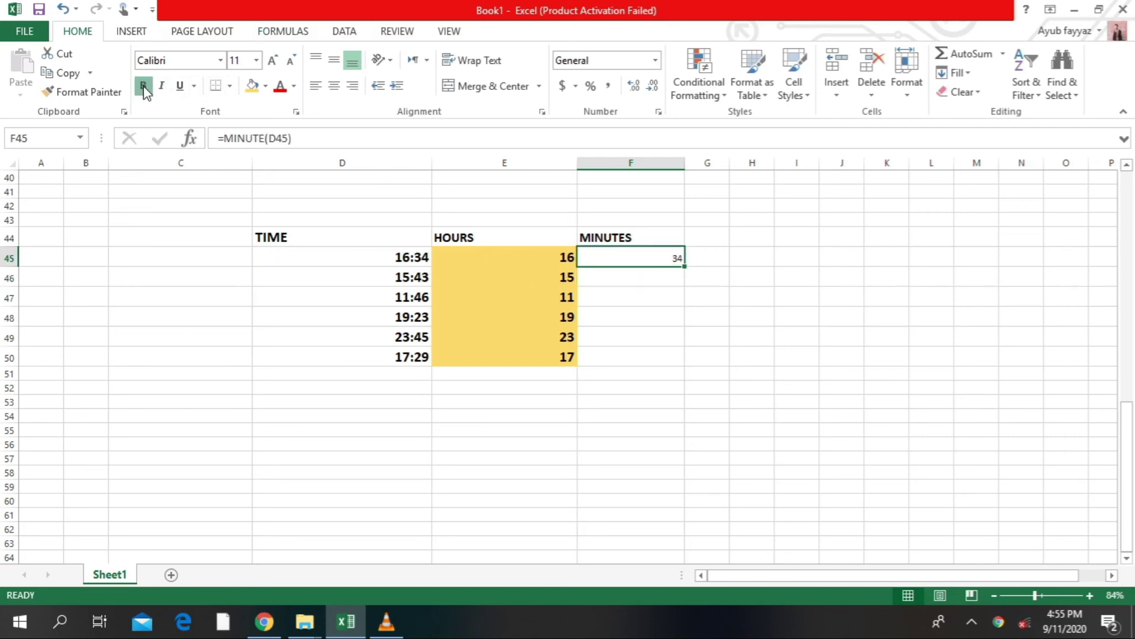
pyautogui.click(273, 61)
pyautogui.click(273, 61)
pyautogui.click(273, 61)
pyautogui.moveTo(647, 258); pyautogui.dragTo(646, 361)
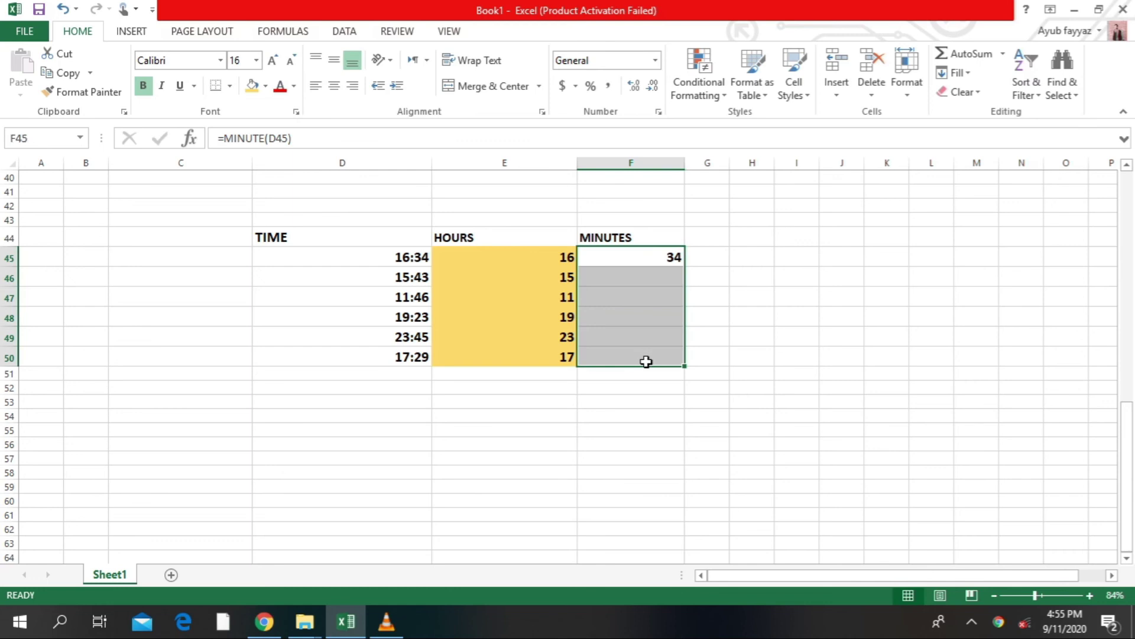
pyautogui.click(265, 88)
pyautogui.click(250, 145)
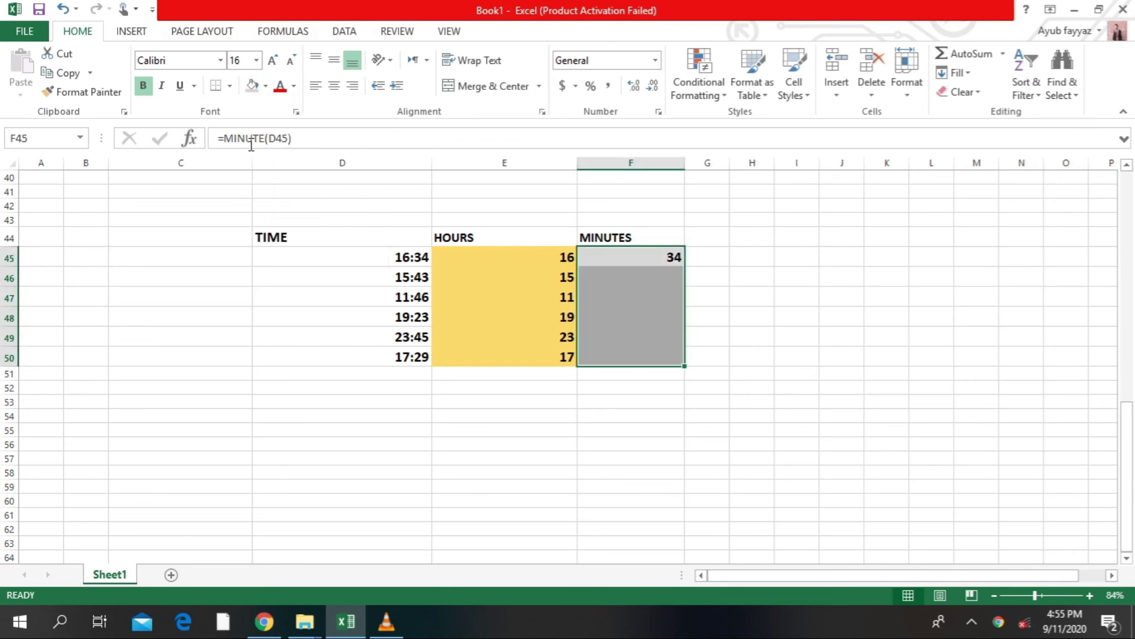
# Step: Fill the MINUTE formula down to F50 and check the results 34, 43, 46, 23, 45, 29
pyautogui.click(649, 253)
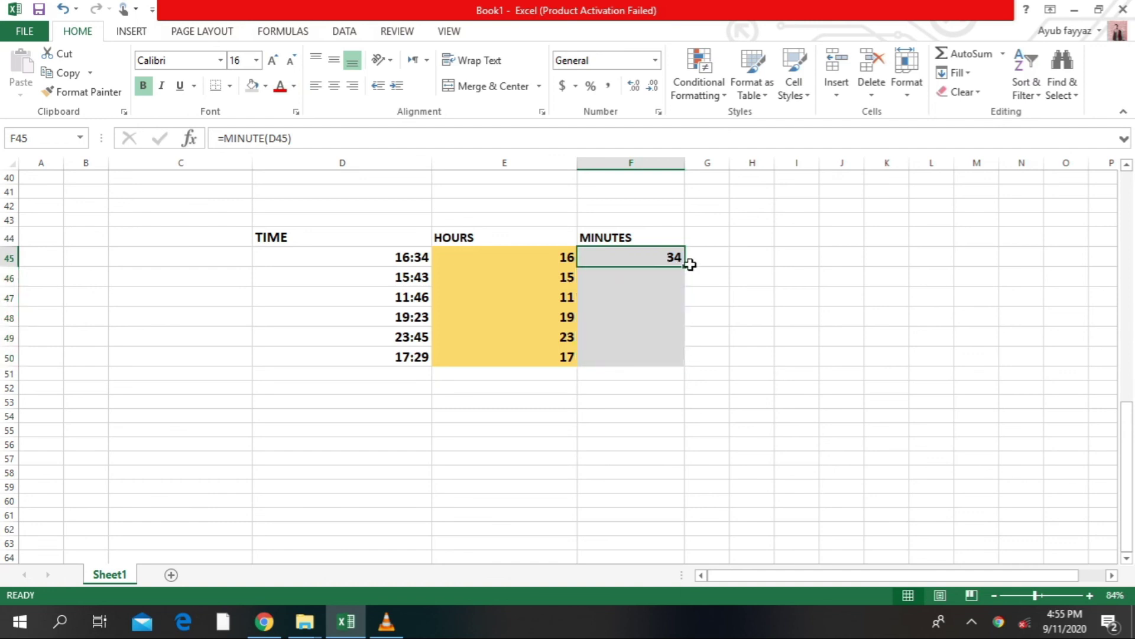
pyautogui.moveTo(684, 266); pyautogui.dragTo(677, 362)
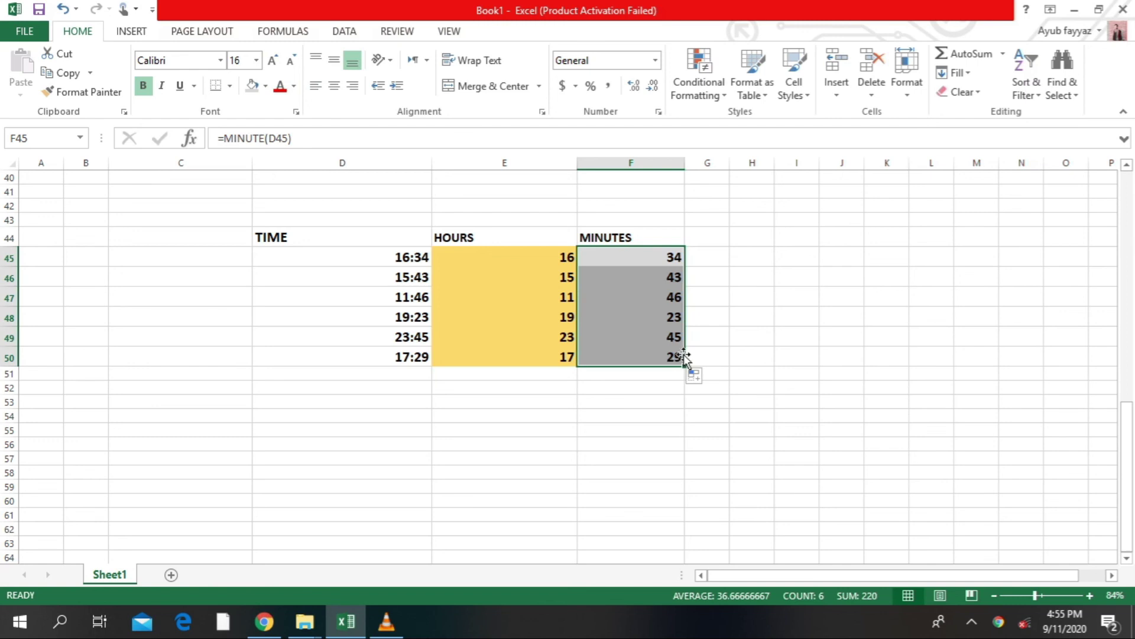
pyautogui.click(717, 299)
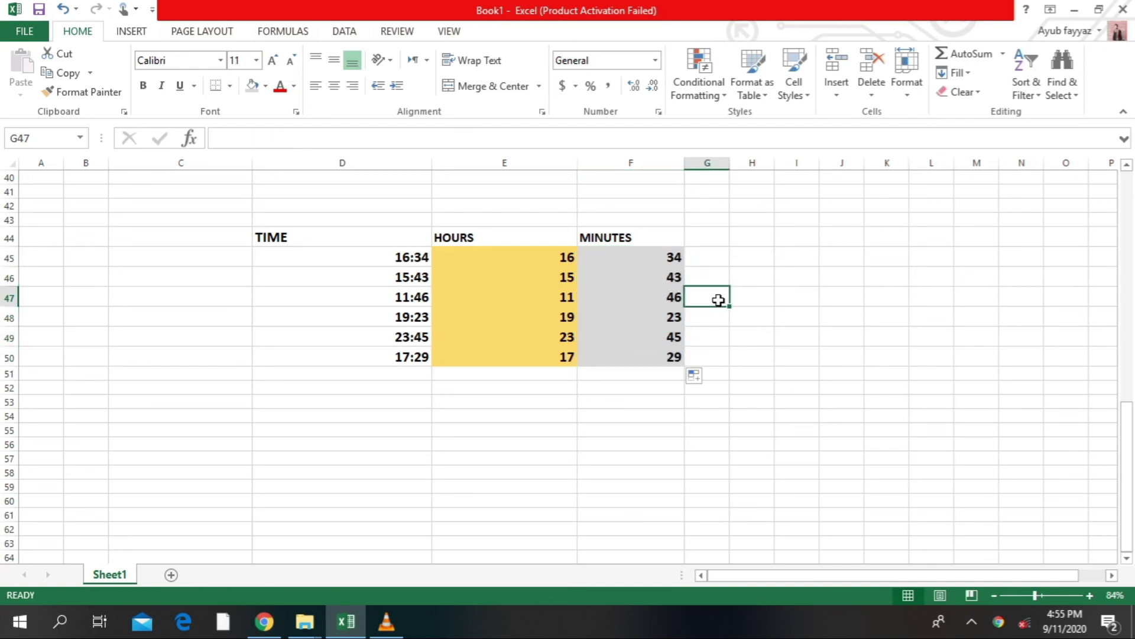
pyautogui.click(655, 276)
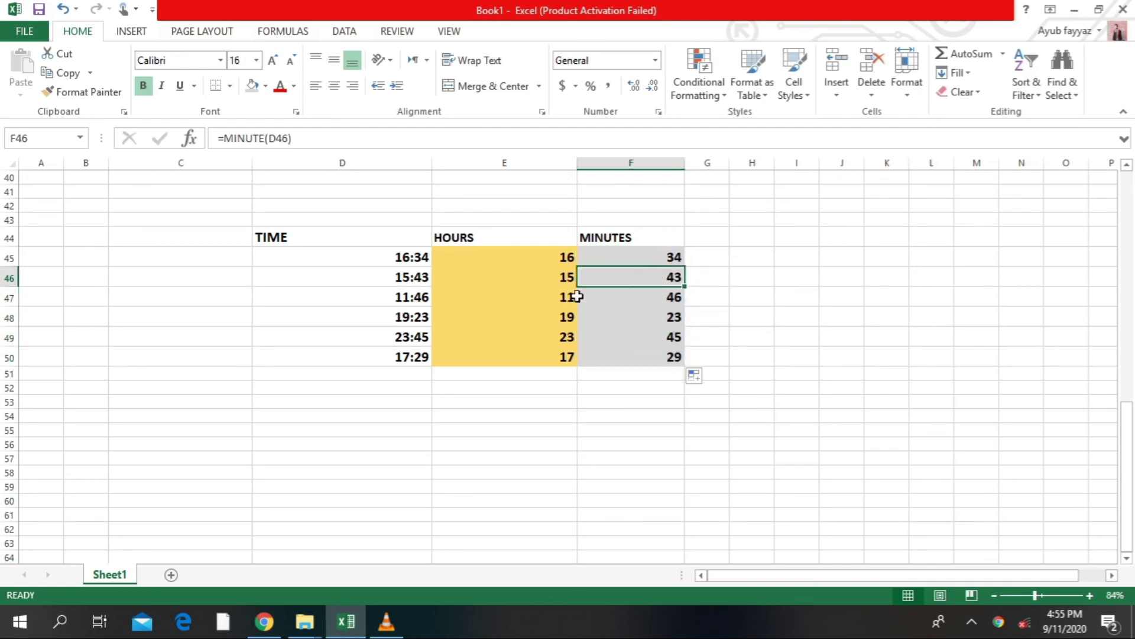
pyautogui.click(640, 316)
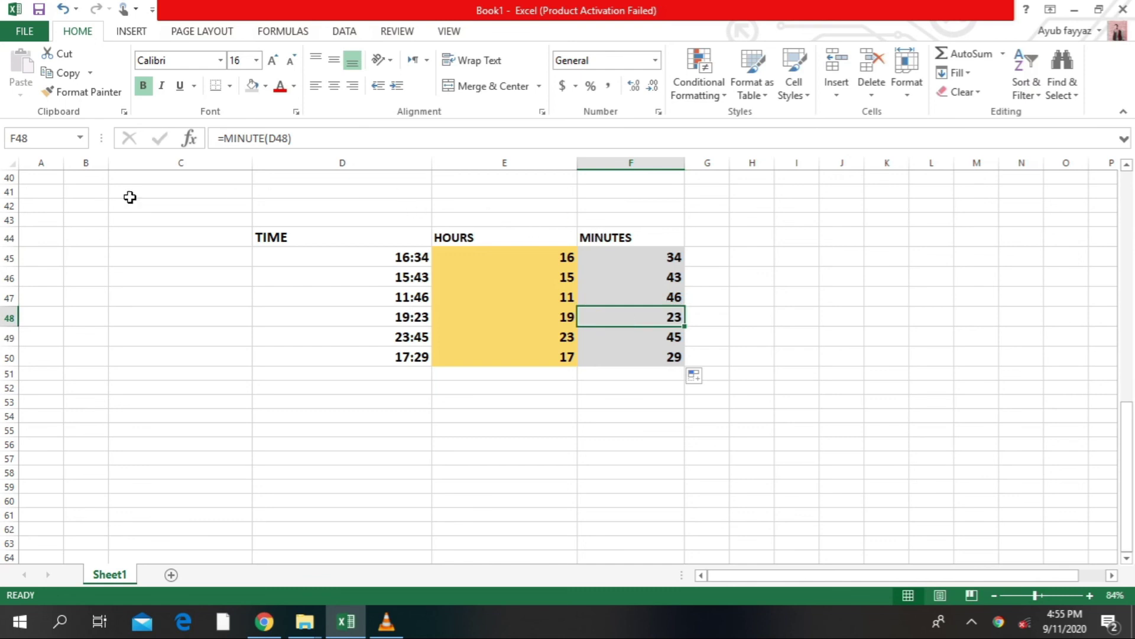